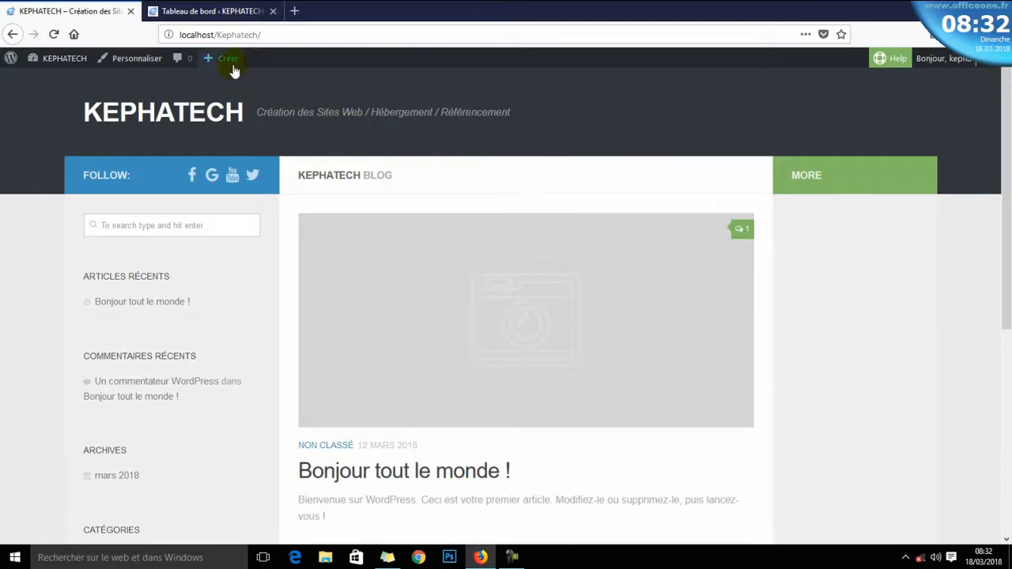
- Go to the site's admin list of all pages and move "Page d'exemple" to the trash
mouse_move(234, 69)
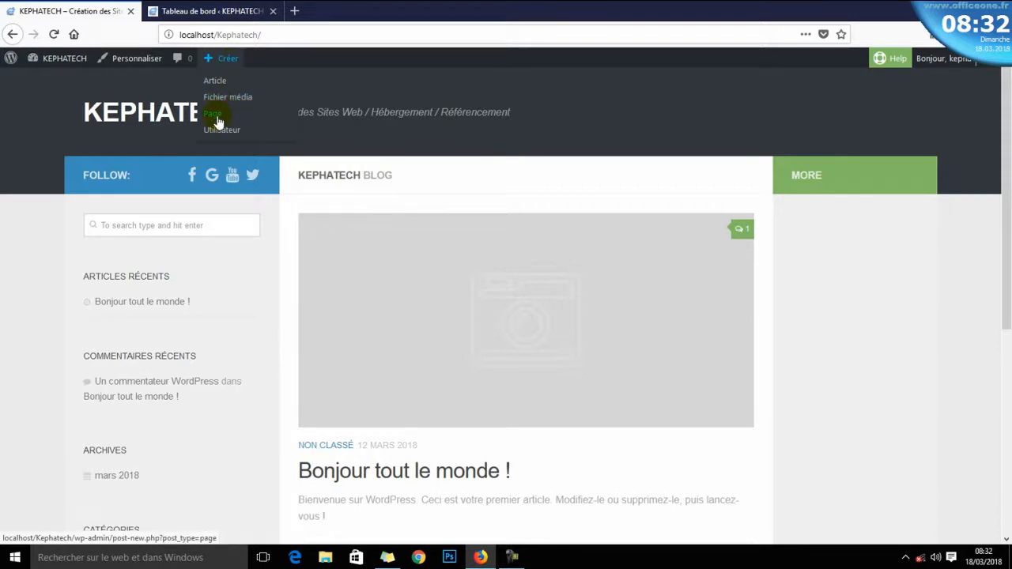
mouse_move(64, 65)
click(61, 82)
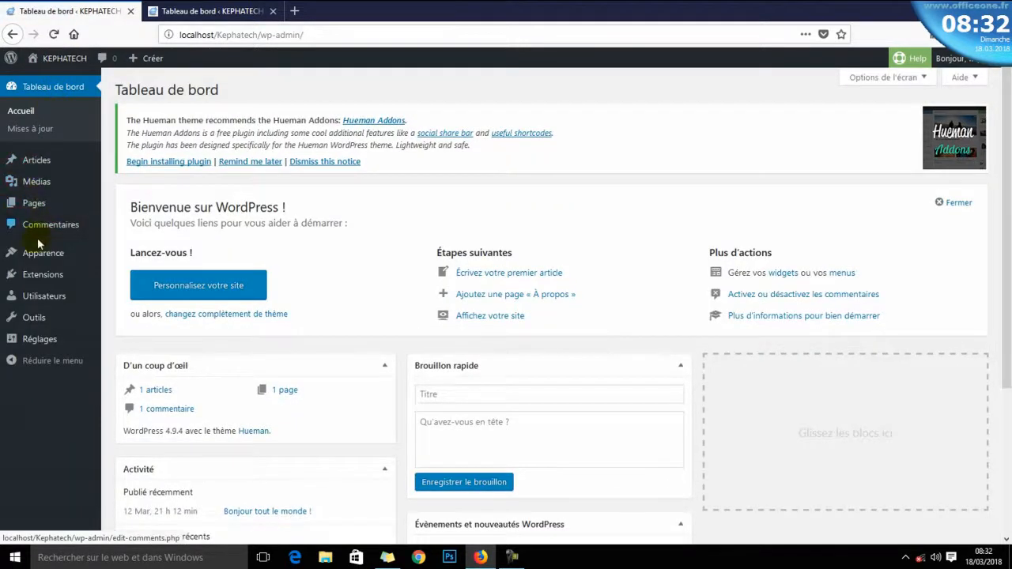
mouse_move(38, 212)
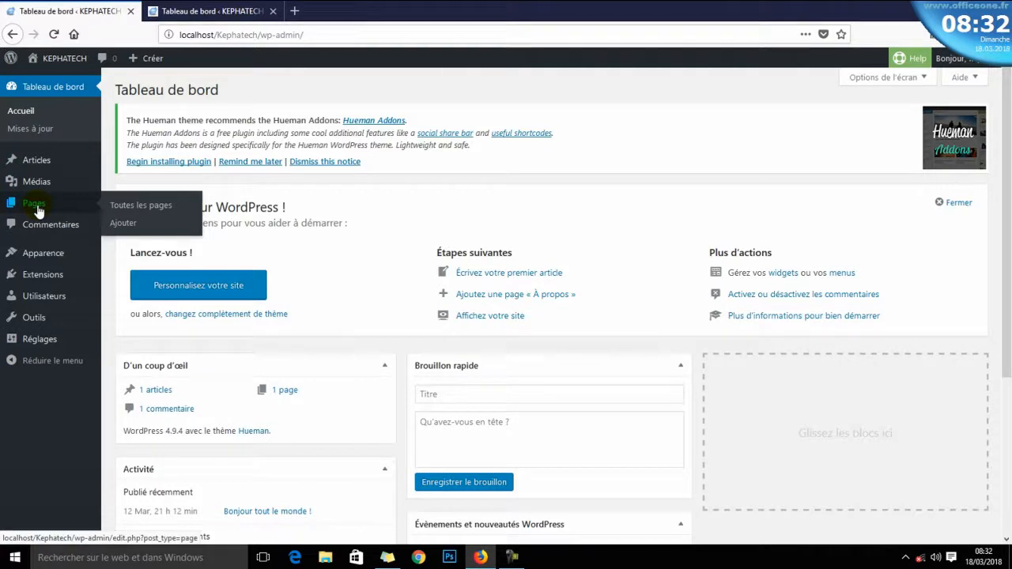
click(150, 206)
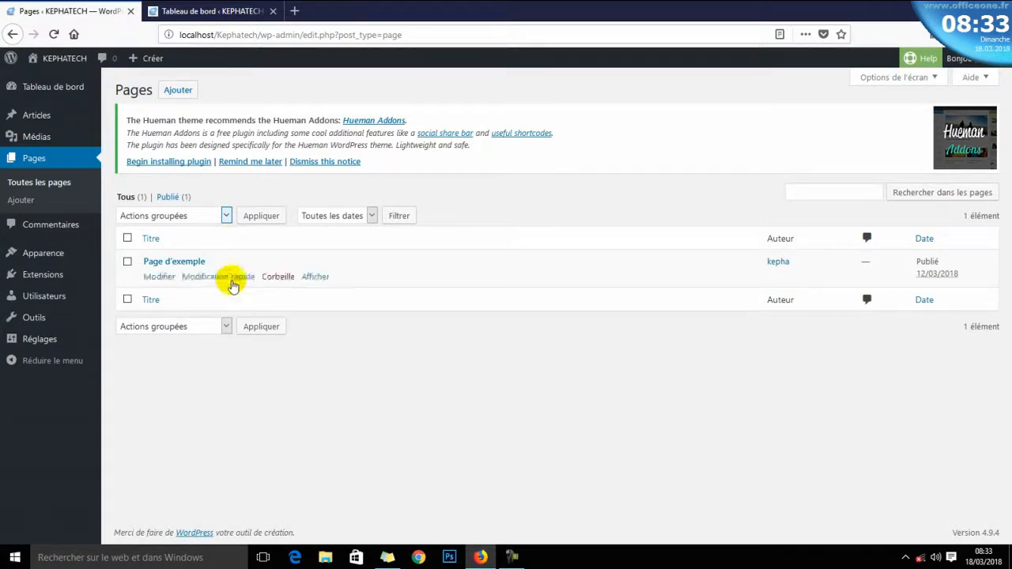
click(277, 278)
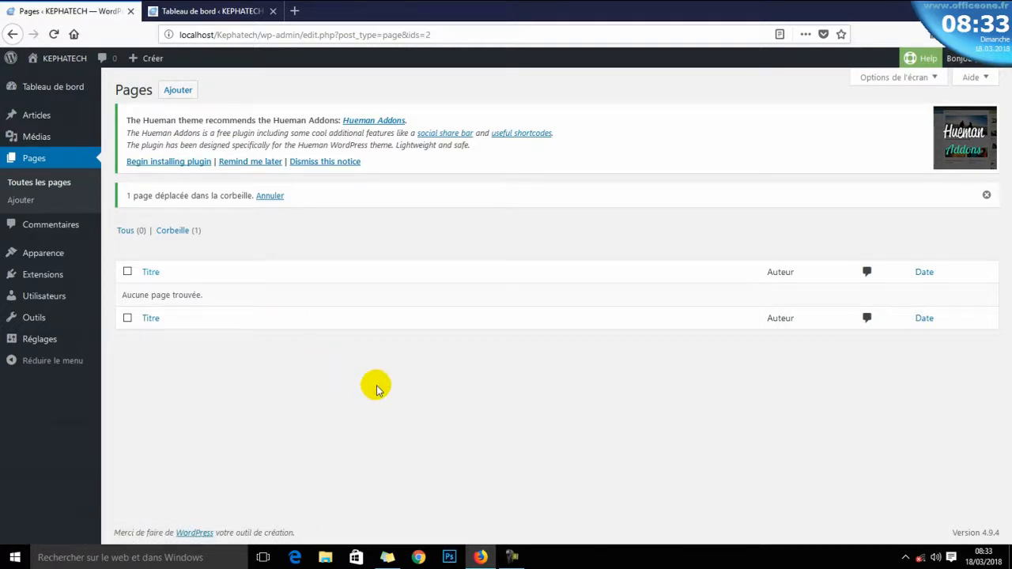
- Create a new page titled "Acceuil"
click(179, 93)
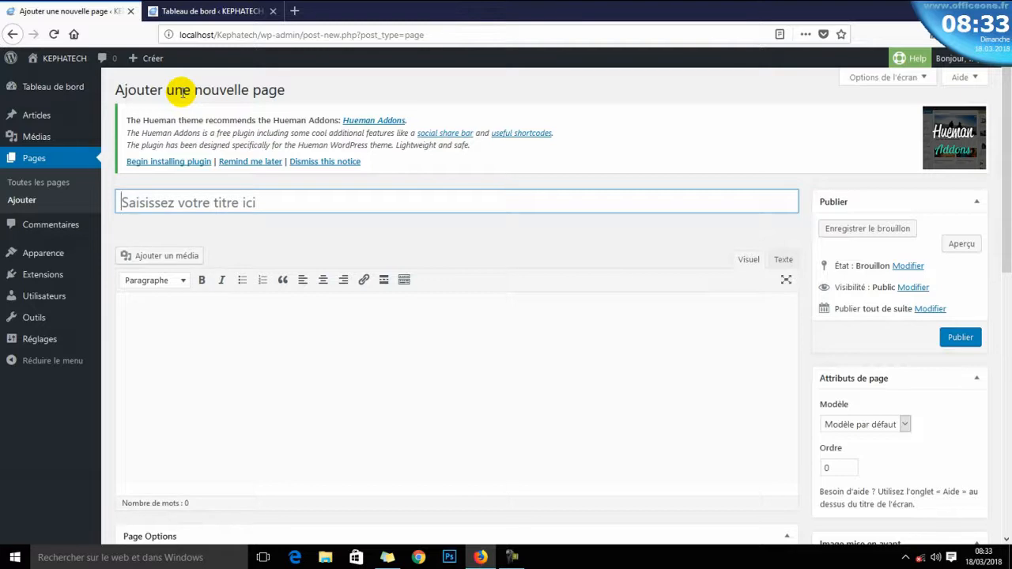
text(Acceuil)
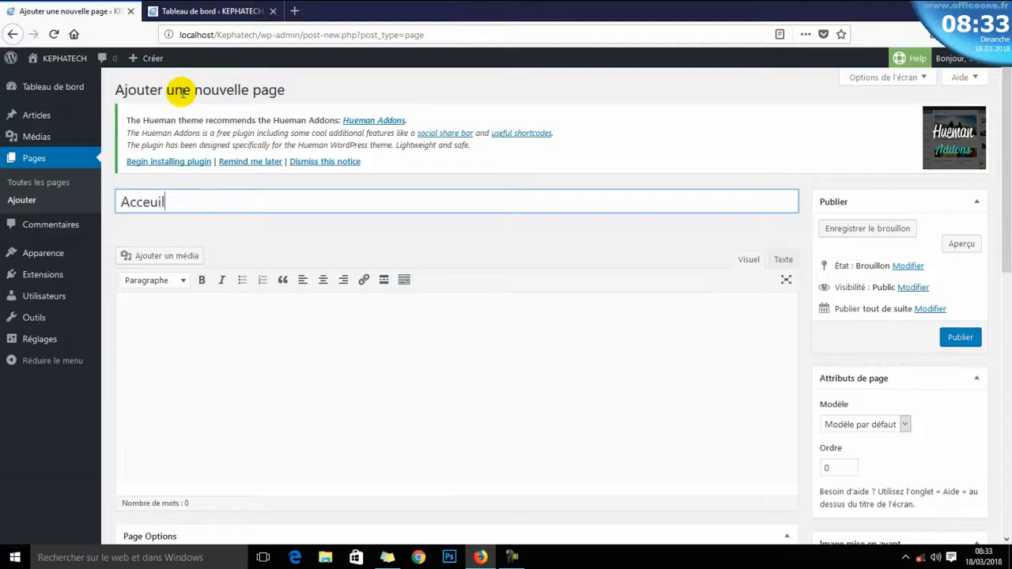
click(312, 321)
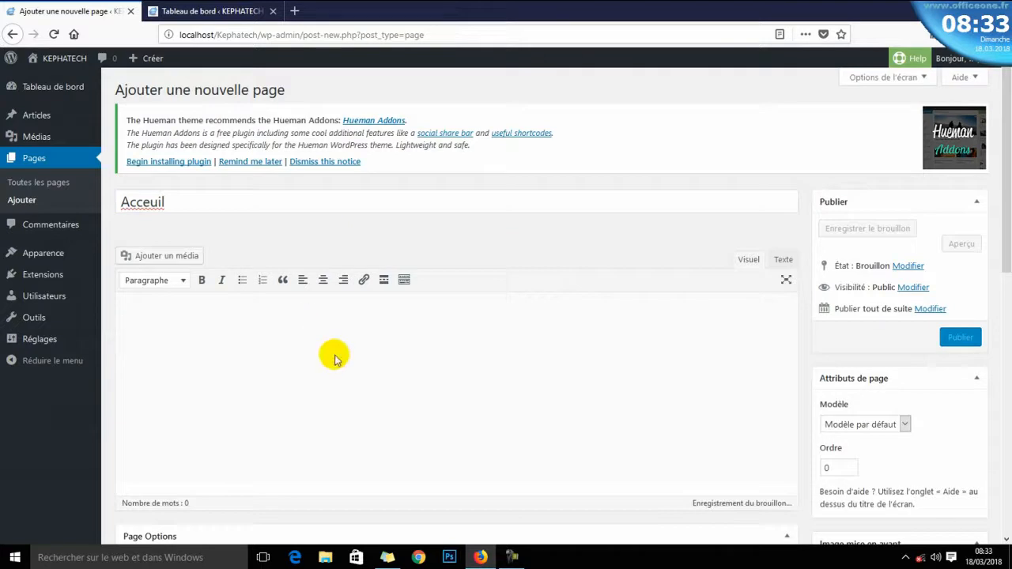
- Choose the three-column layout with the content between two sidebars for the new page
scroll(337, 367, down, 3)
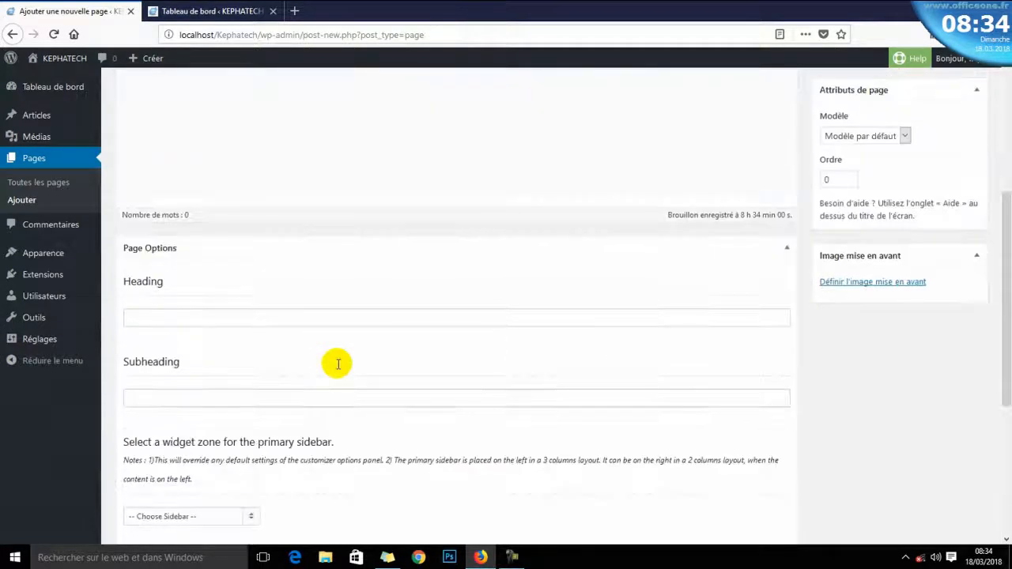
scroll(337, 368, down, 4)
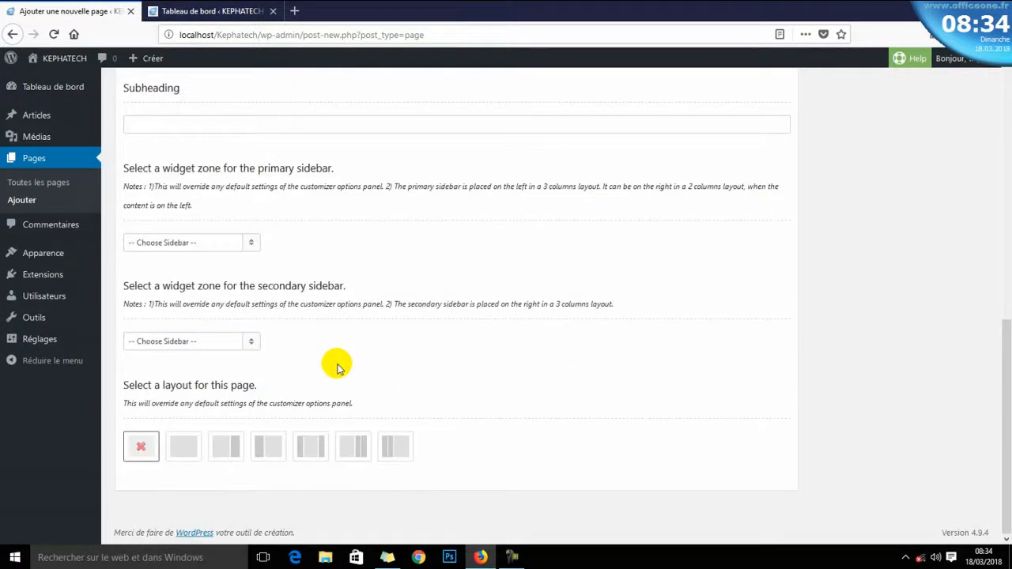
scroll(336, 368, up, 7)
scroll(336, 367, down, 7)
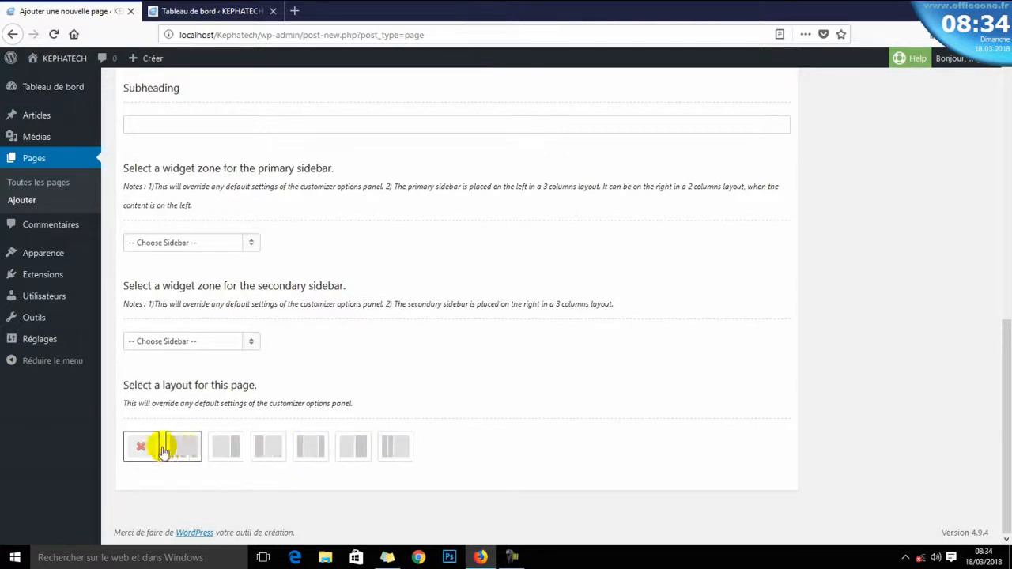
click(310, 449)
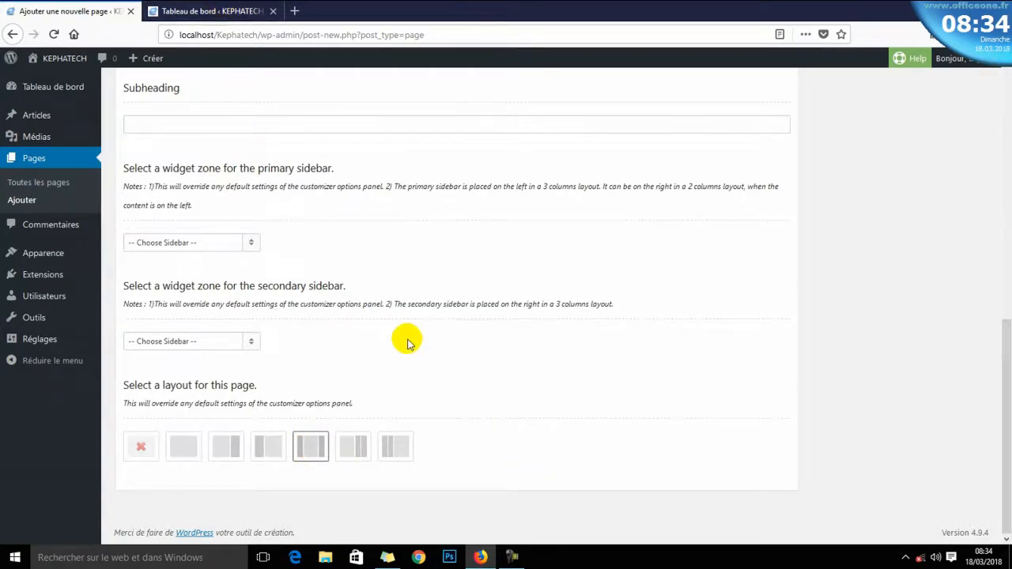
- Correct the misspelled page title to "Accueil" using the spelling suggestion
scroll(406, 339, up, 6)
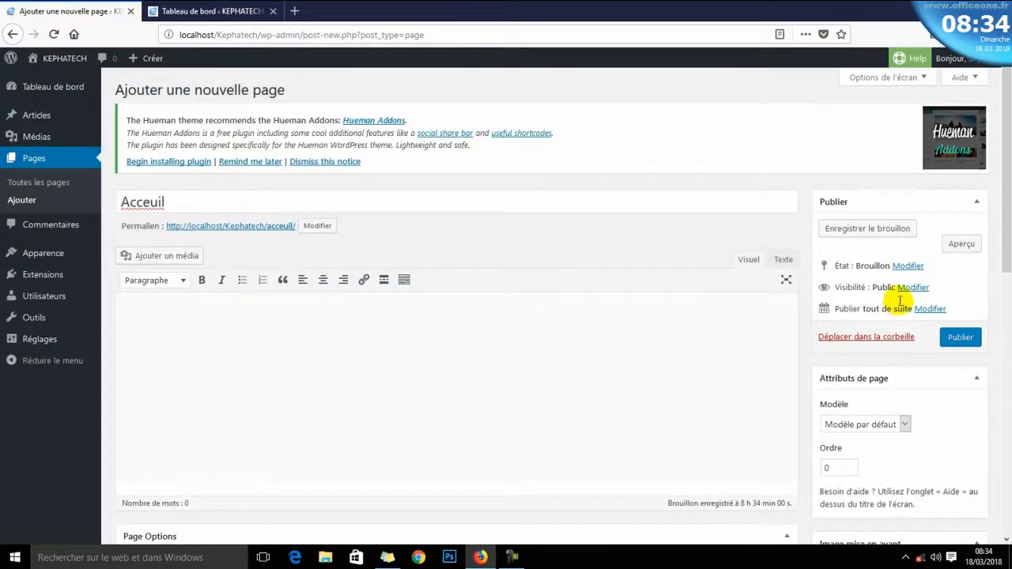
scroll(403, 325, down, 5)
scroll(402, 325, up, 5)
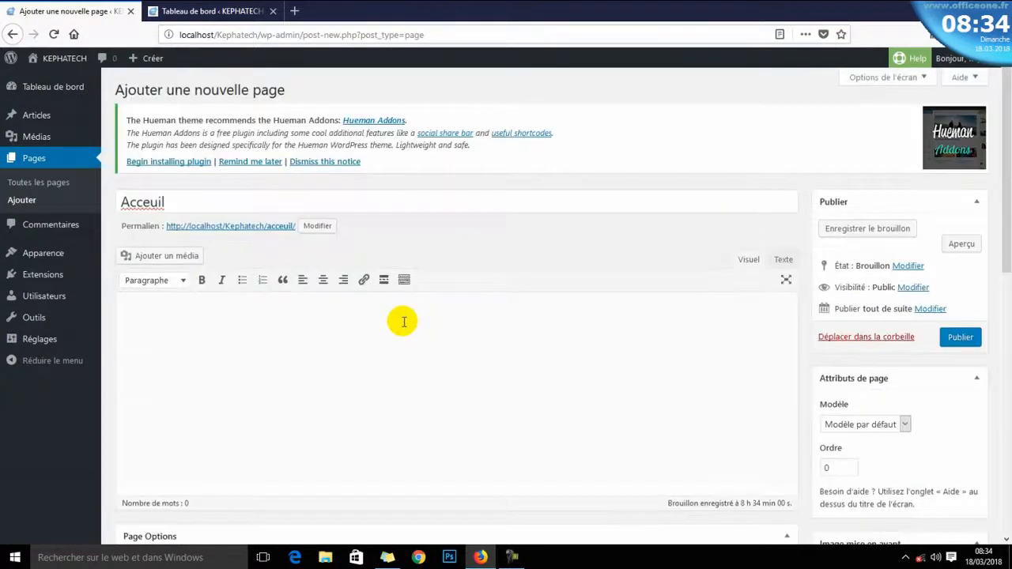
click(146, 204)
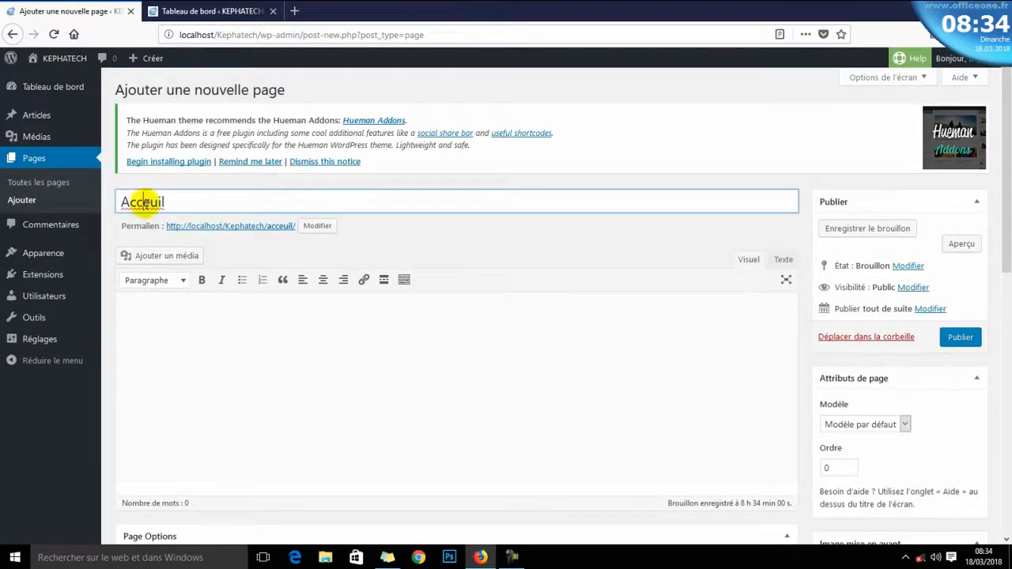
right_click(147, 206)
click(180, 214)
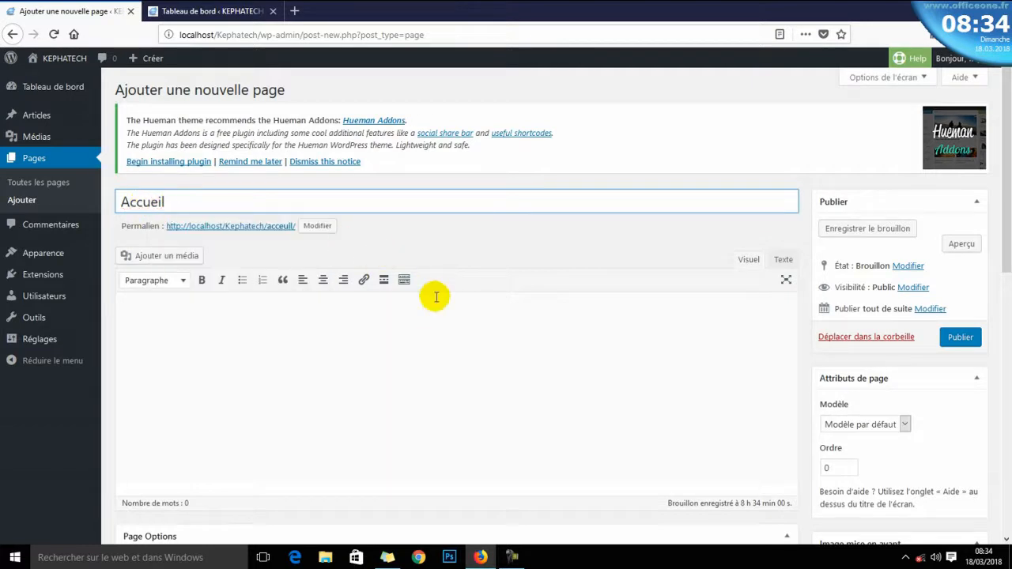
- Publish the "Accueil" page with an empty body
scroll(479, 350, down, 5)
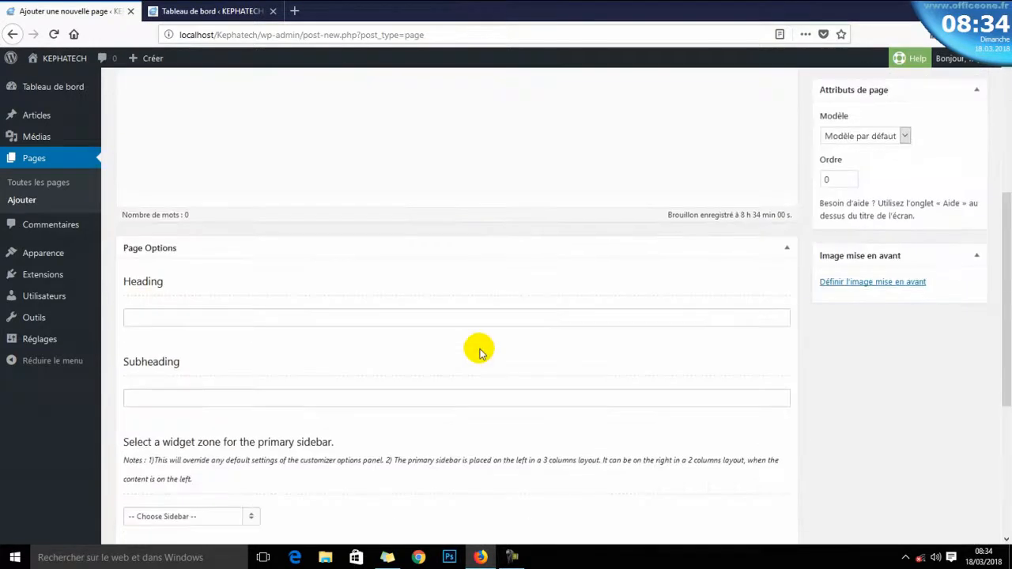
scroll(479, 351, up, 5)
click(301, 332)
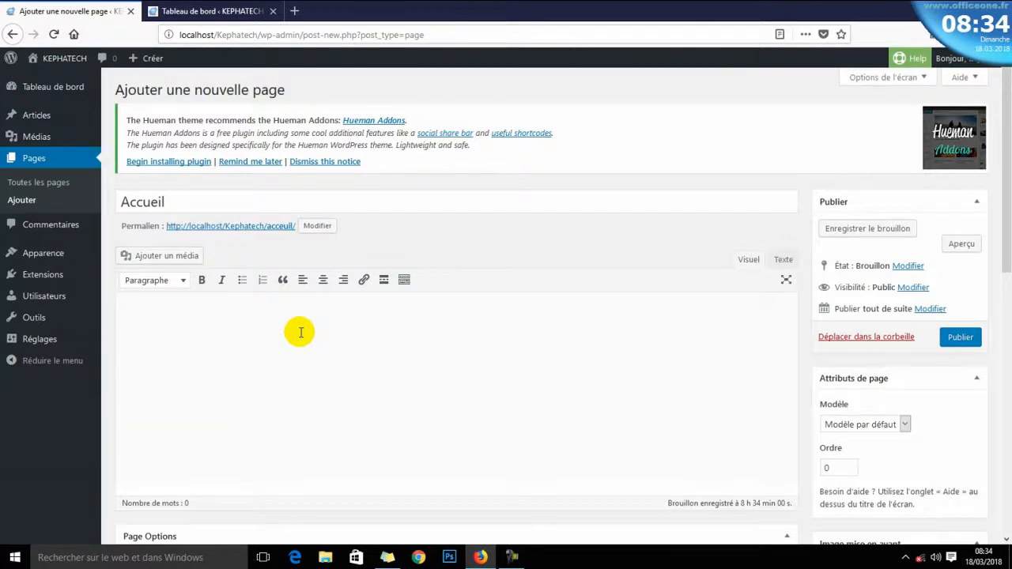
click(959, 338)
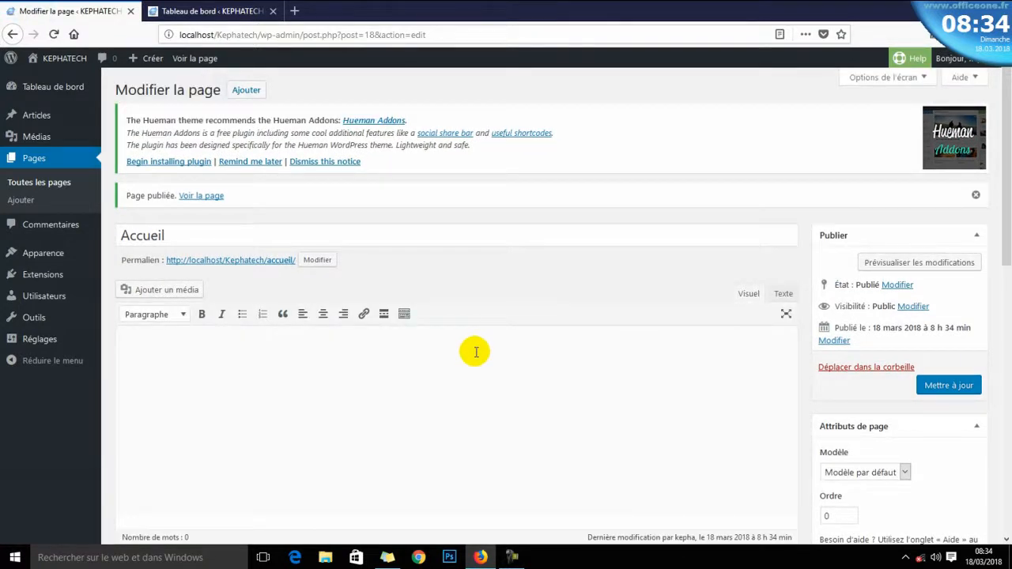
- Create another page titled "Contacts"
click(245, 91)
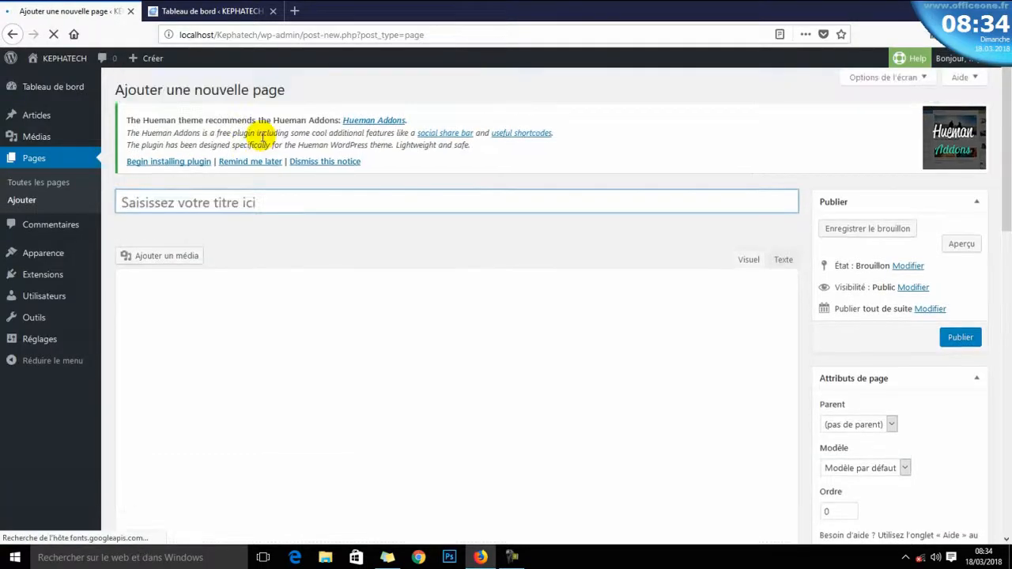
text(Contac)
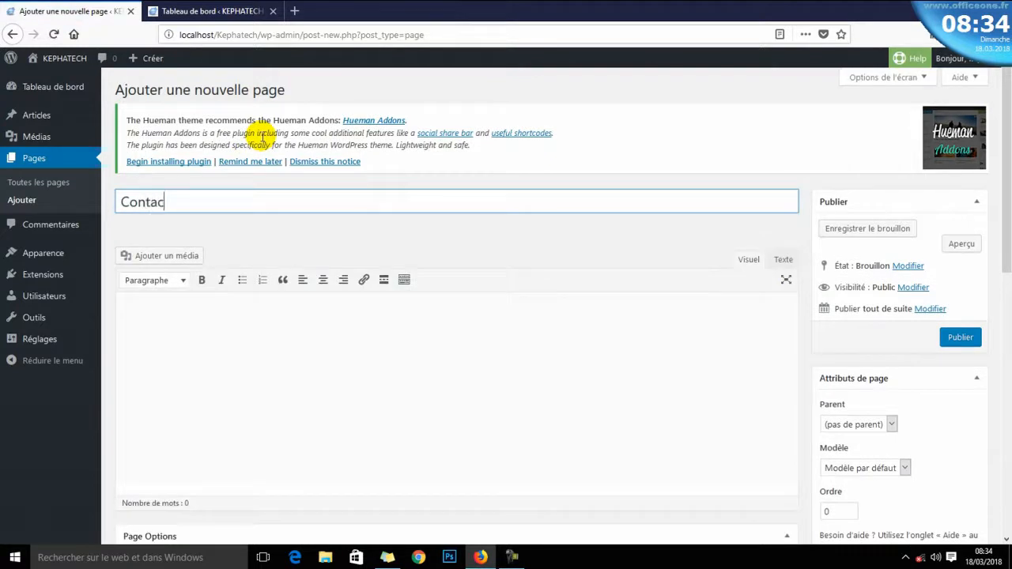
text(ts)
- Give the "Contacts" page the two-column layout with a single sidebar to the right of the content, and publish it
scroll(408, 453, down, 10)
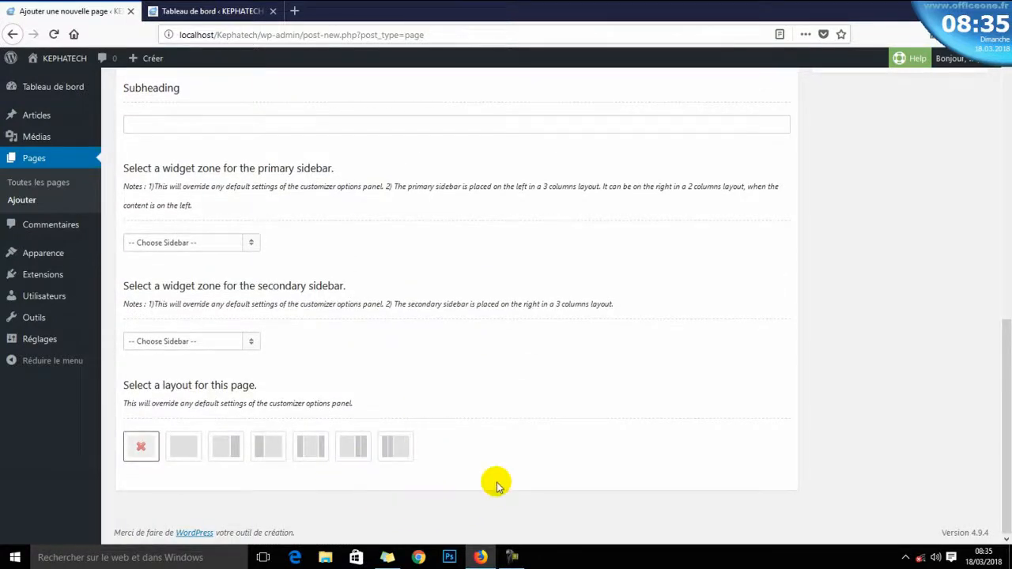
click(224, 448)
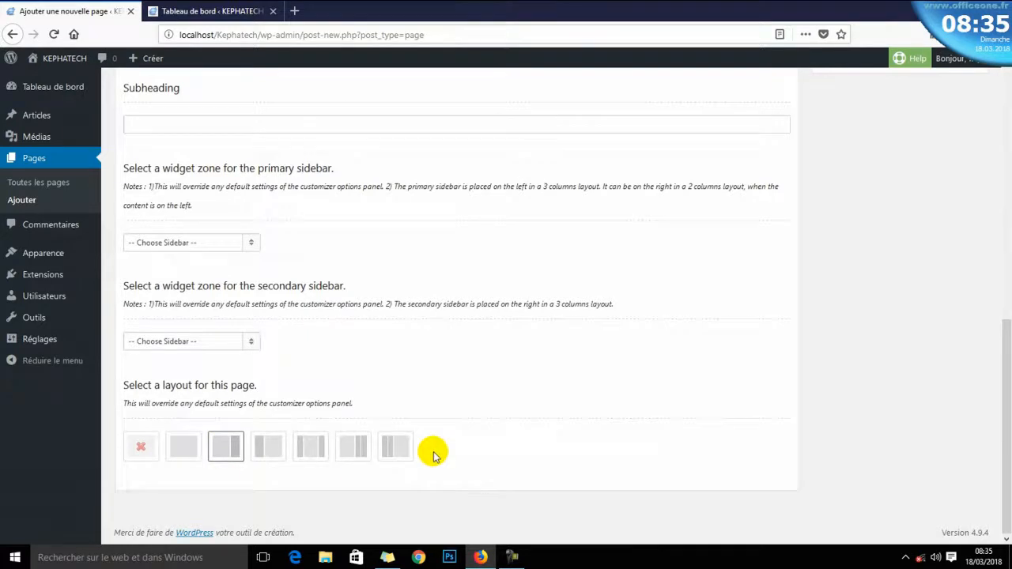
scroll(433, 453, up, 10)
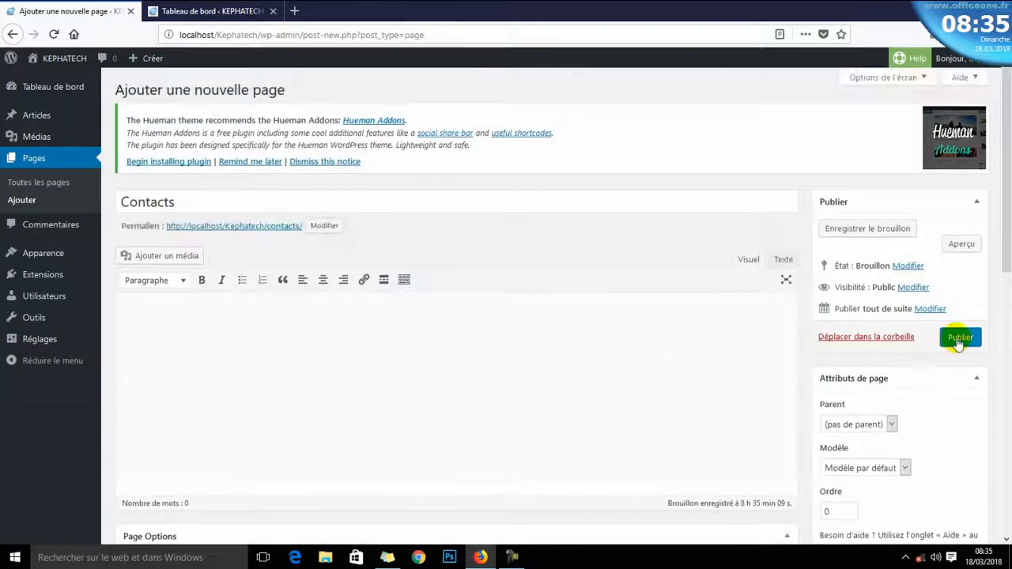
click(959, 339)
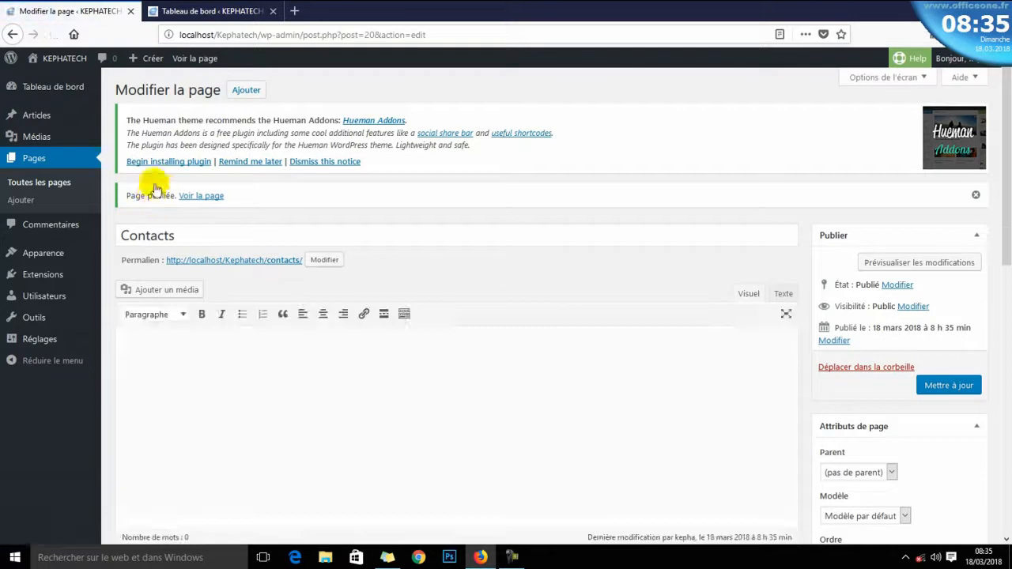
- Create a new page titled "Nos Publications" with a capital P and publish it
click(245, 92)
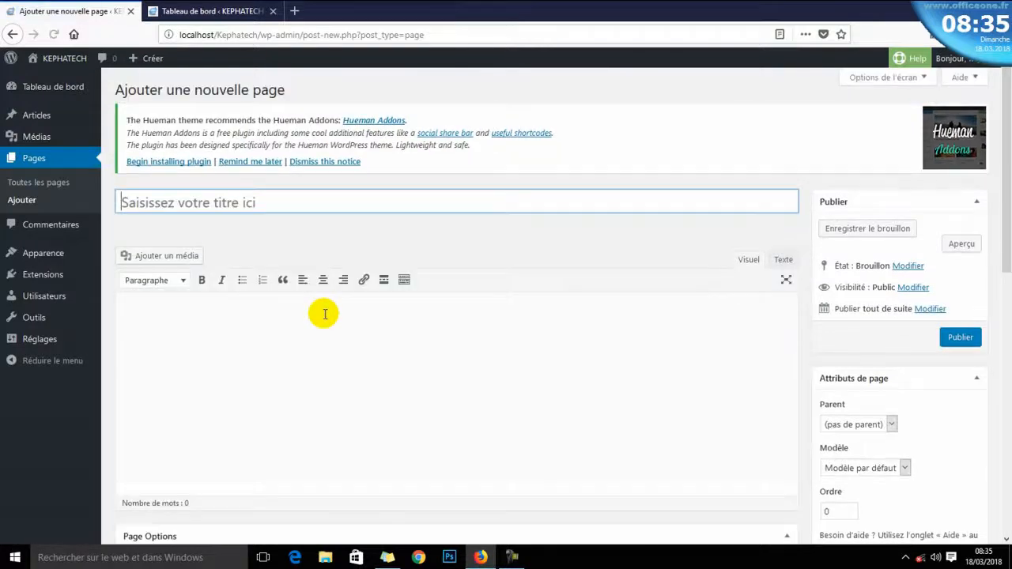
text(Nos pub)
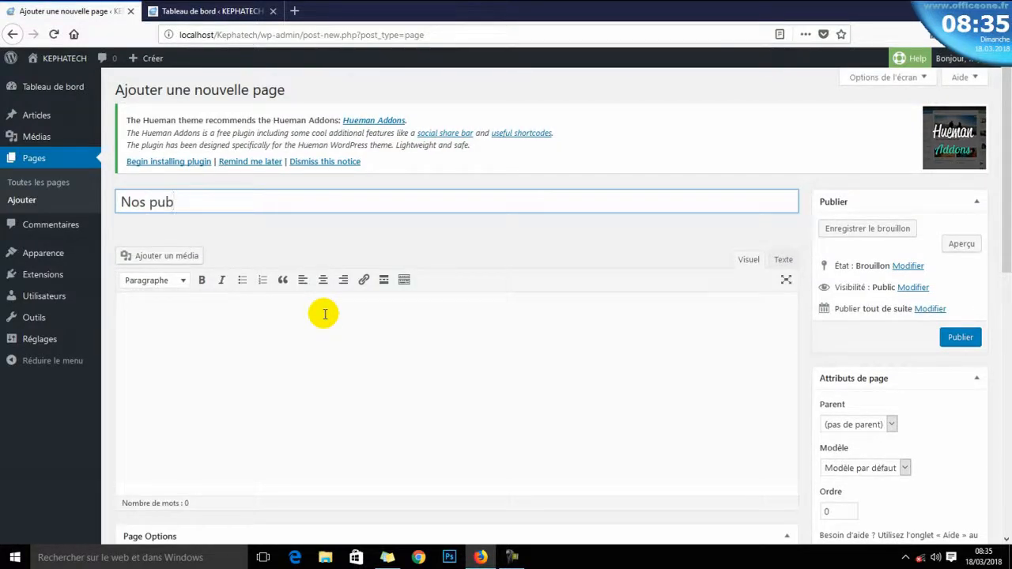
text(lications)
click(156, 203)
key(BackSpace)
text(P)
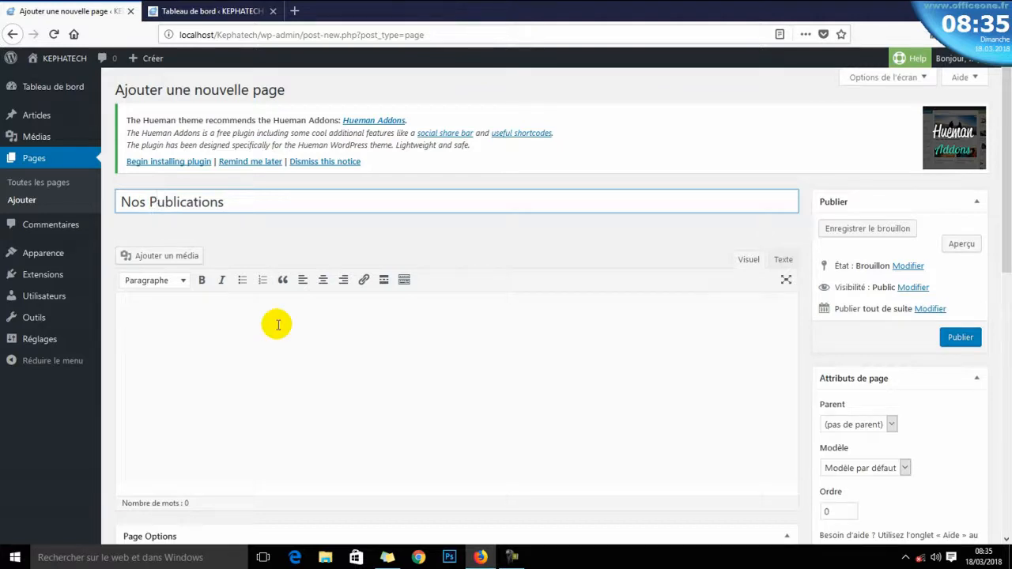
click(960, 337)
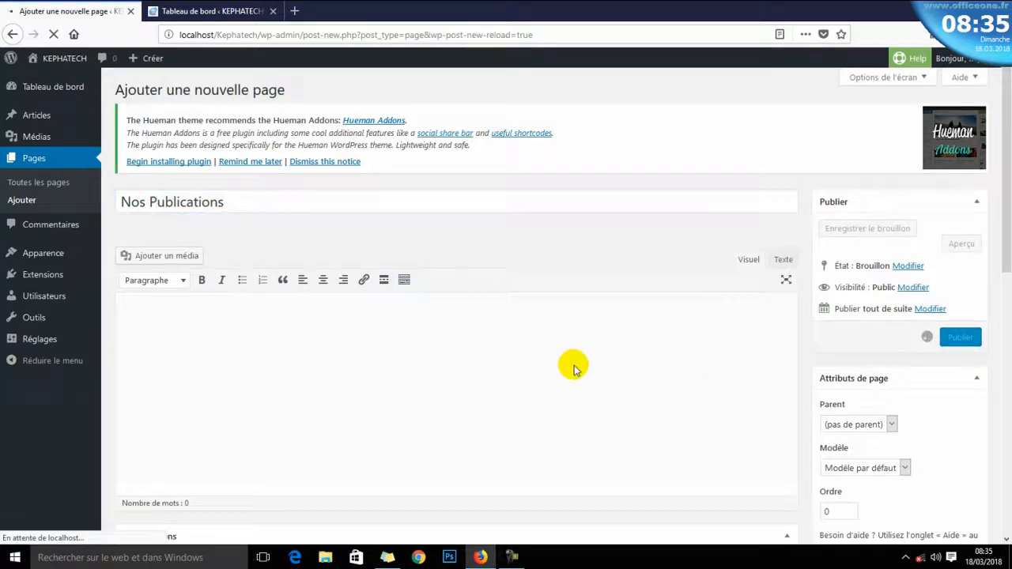
- Set the "Nos Publications" page to the single-column layout without sidebars and update the page
scroll(575, 369, down, 10)
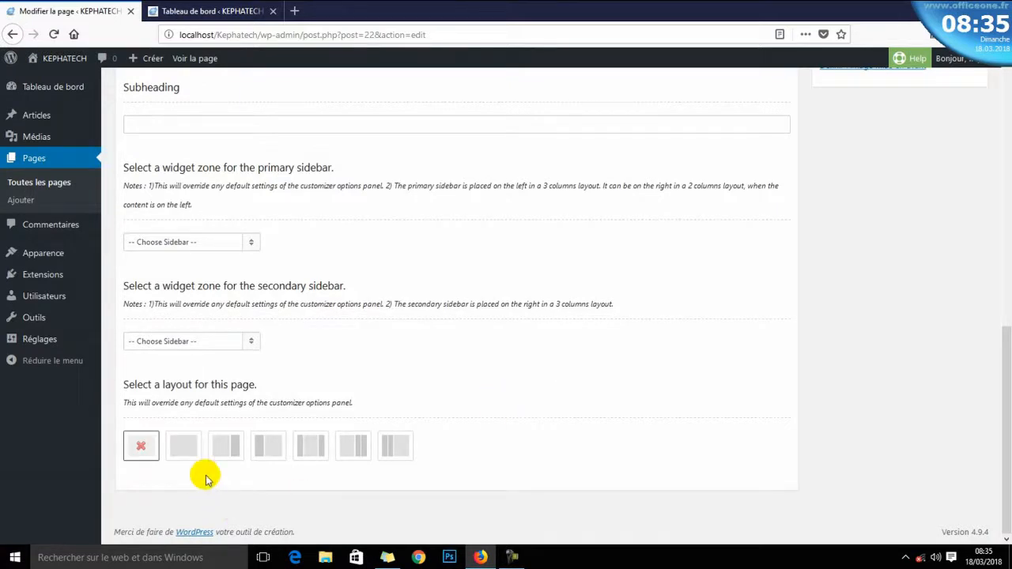
click(184, 447)
scroll(447, 403, up, 10)
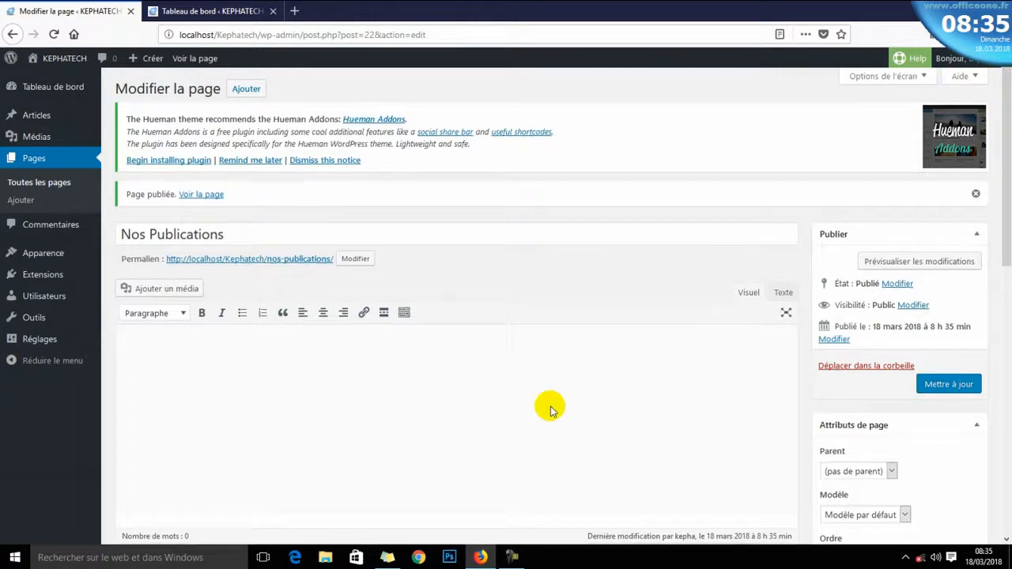
scroll(548, 407, down, 10)
scroll(551, 407, up, 10)
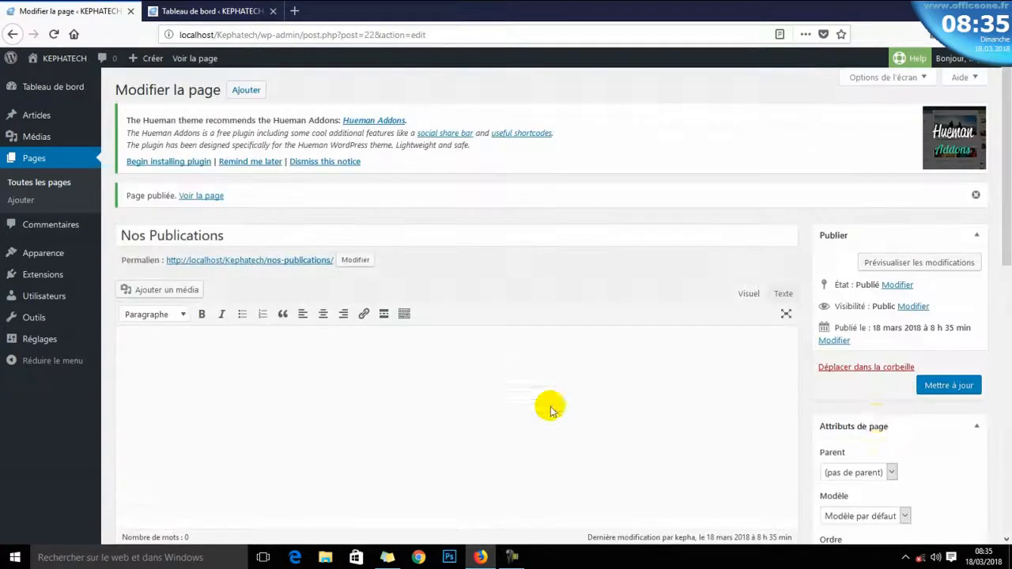
click(946, 392)
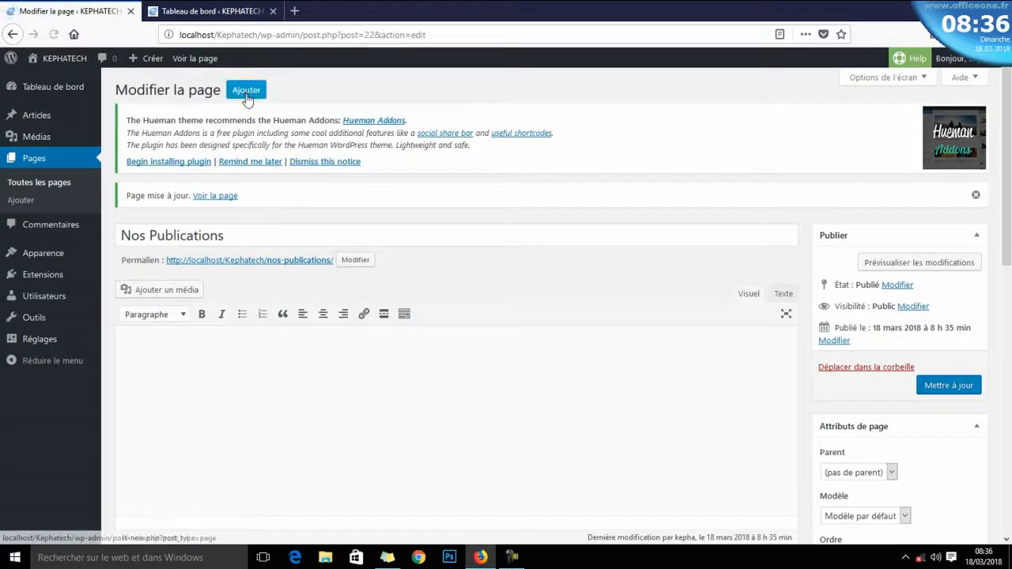
- Create a new page titled "A propos"
click(246, 92)
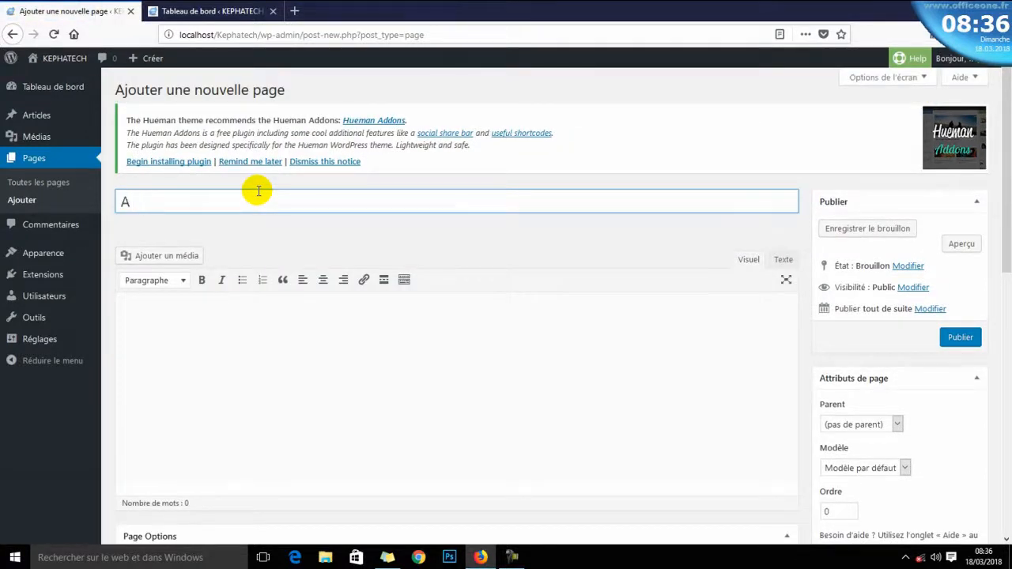
click(308, 355)
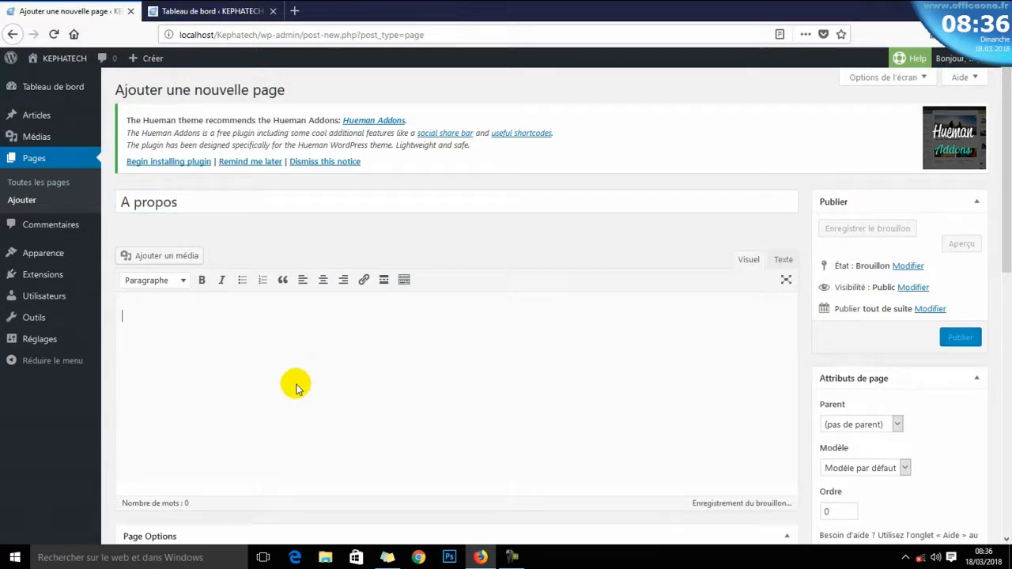
- Give the "A propos" page the two-column layout with a single sidebar to the left of the content, and publish it
scroll(296, 388, down, 10)
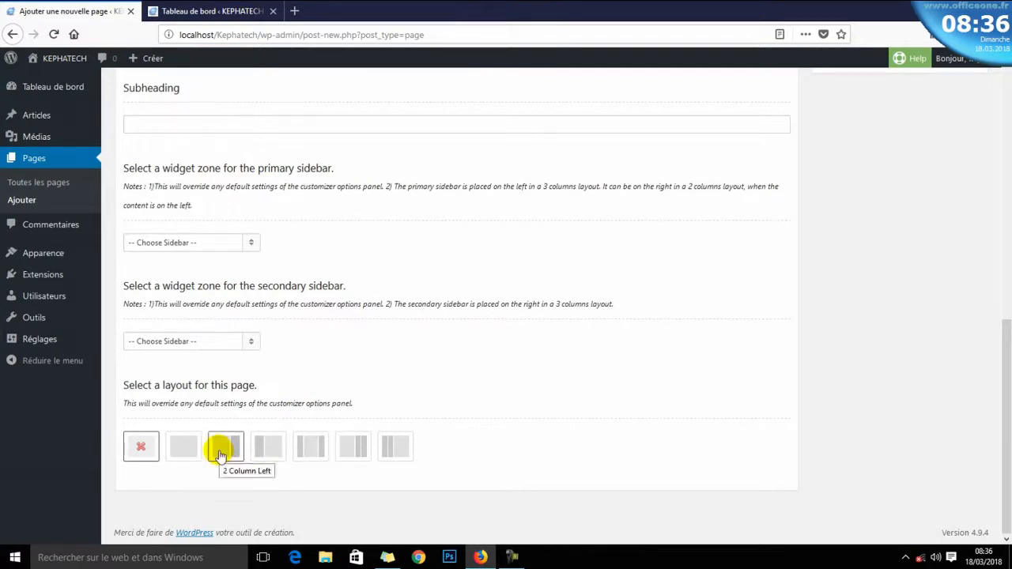
click(268, 448)
scroll(323, 463, up, 5)
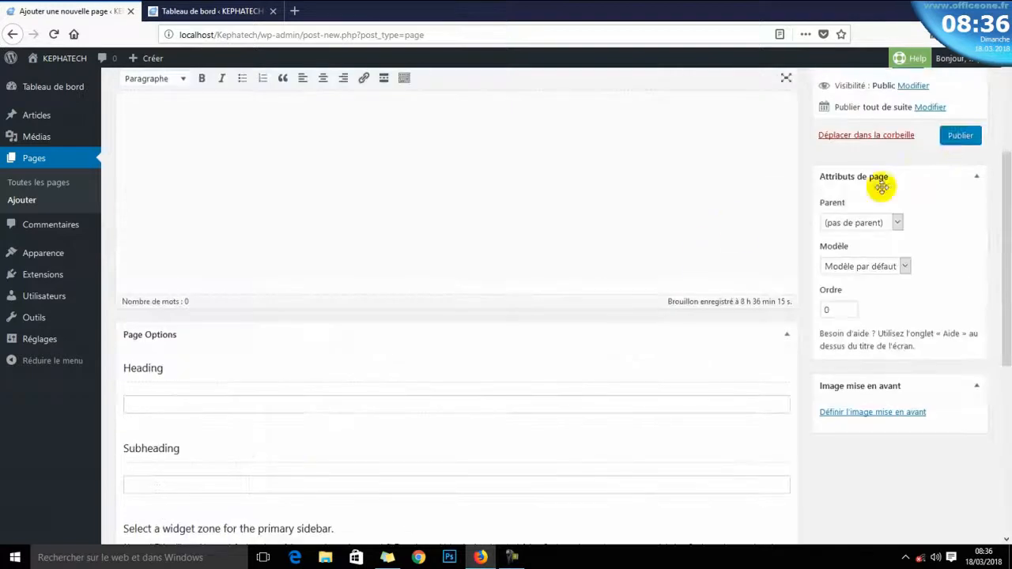
click(959, 135)
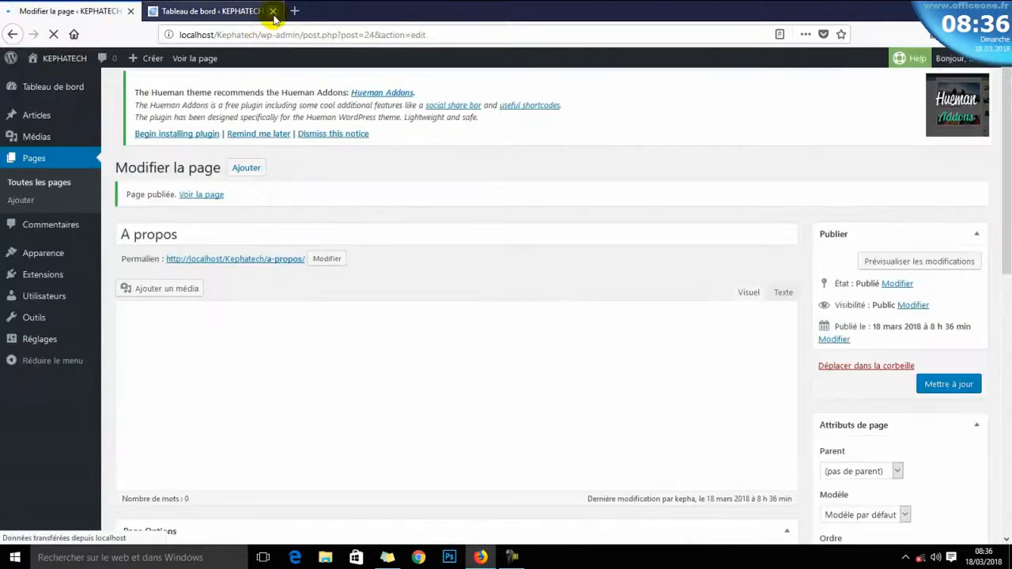
- Close the spare dashboard tab and show the list of all the site's pages
click(273, 10)
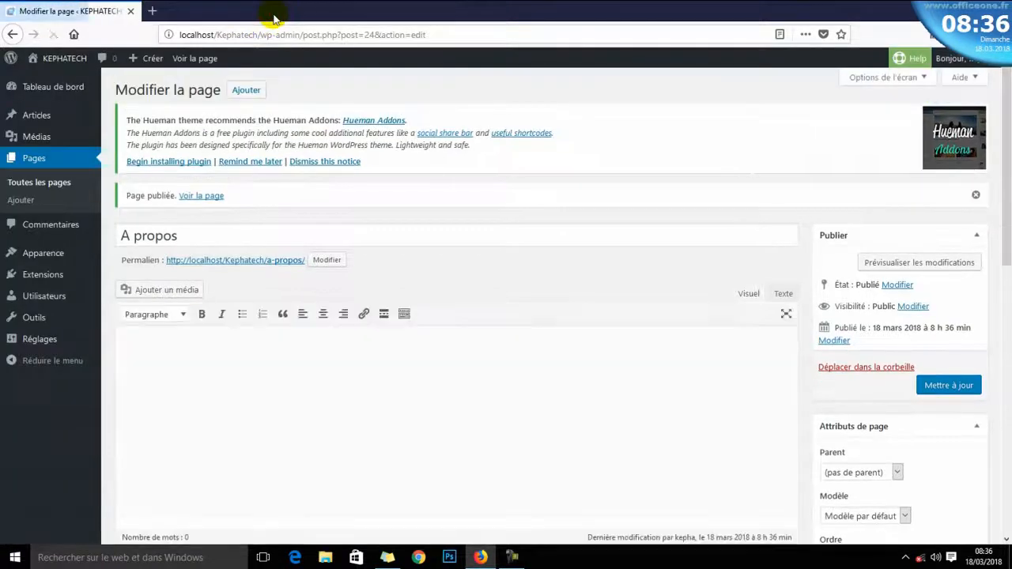
click(34, 185)
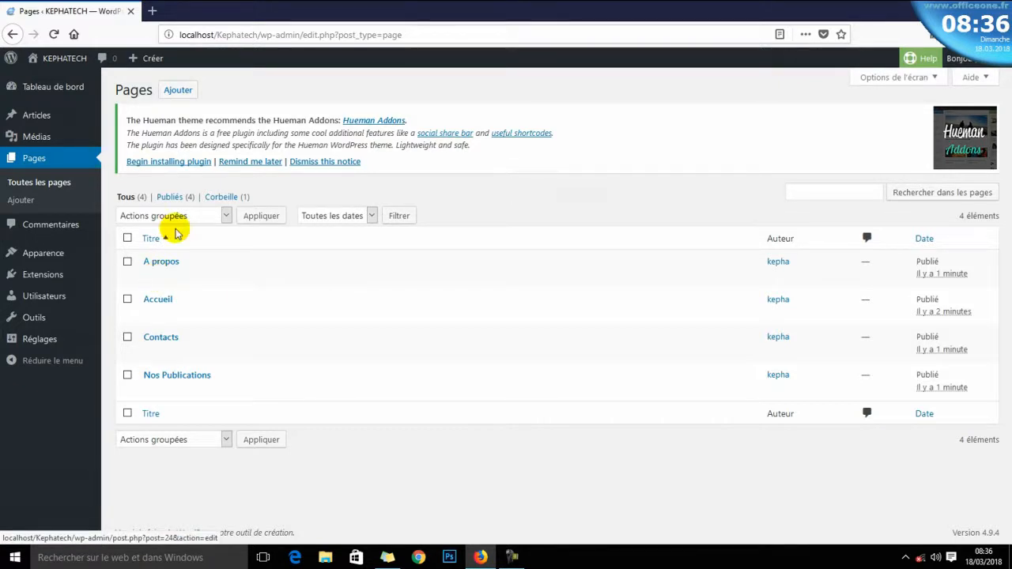
- Open the public Kephatech site in a new browser tab from the WampServer project list
click(152, 10)
click(461, 279)
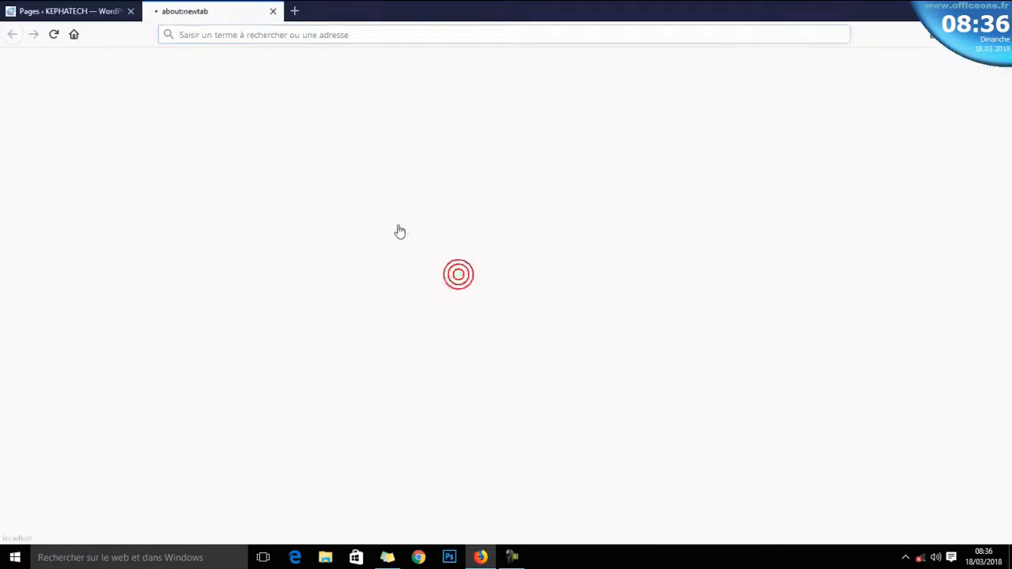
scroll(412, 365, down, 5)
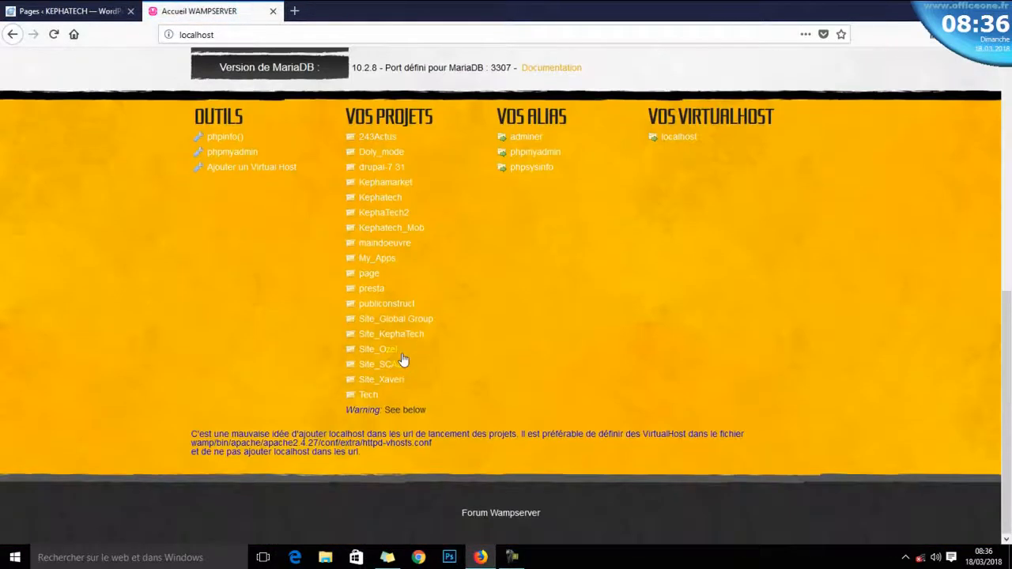
click(380, 212)
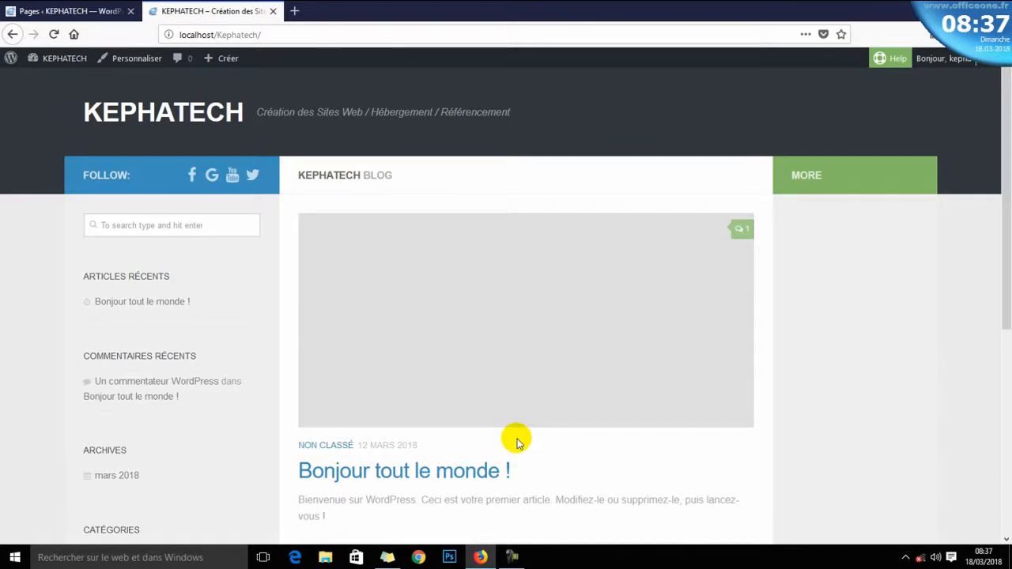
- Return to the WordPress admin's menu editor and create a navigation menu, entering a first name as its name
click(67, 11)
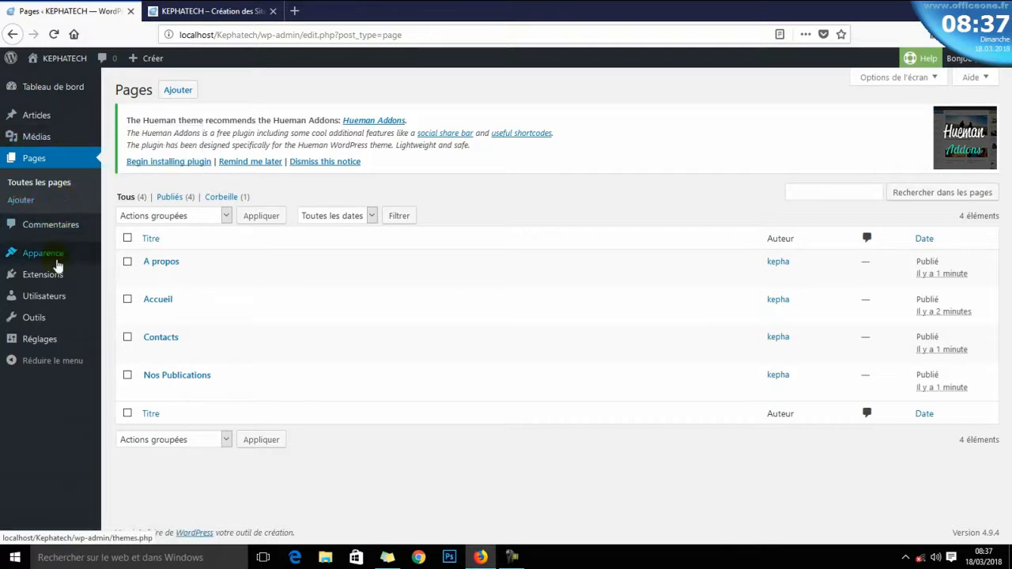
mouse_move(47, 254)
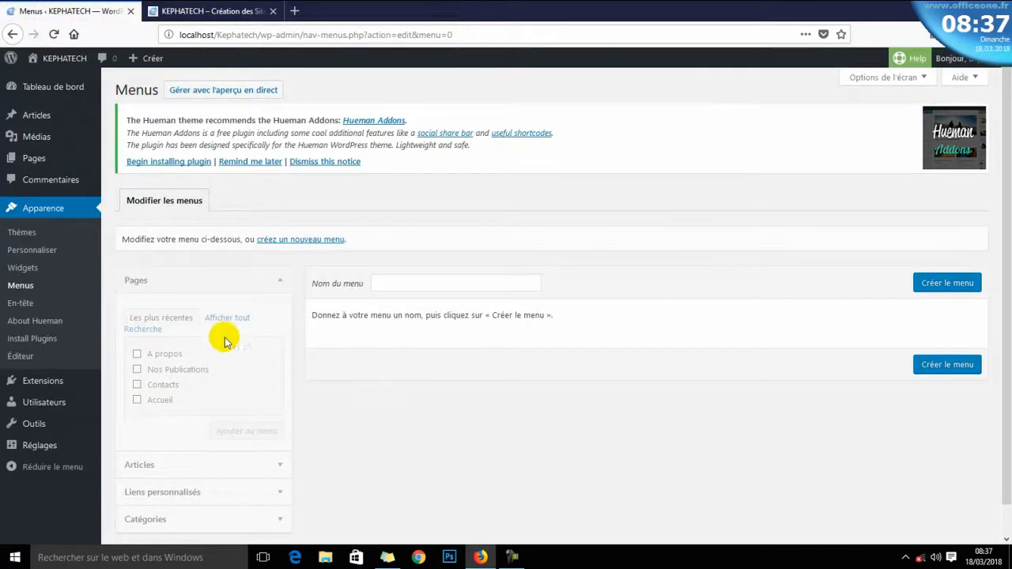
scroll(459, 413, down, 2)
scroll(459, 414, up, 2)
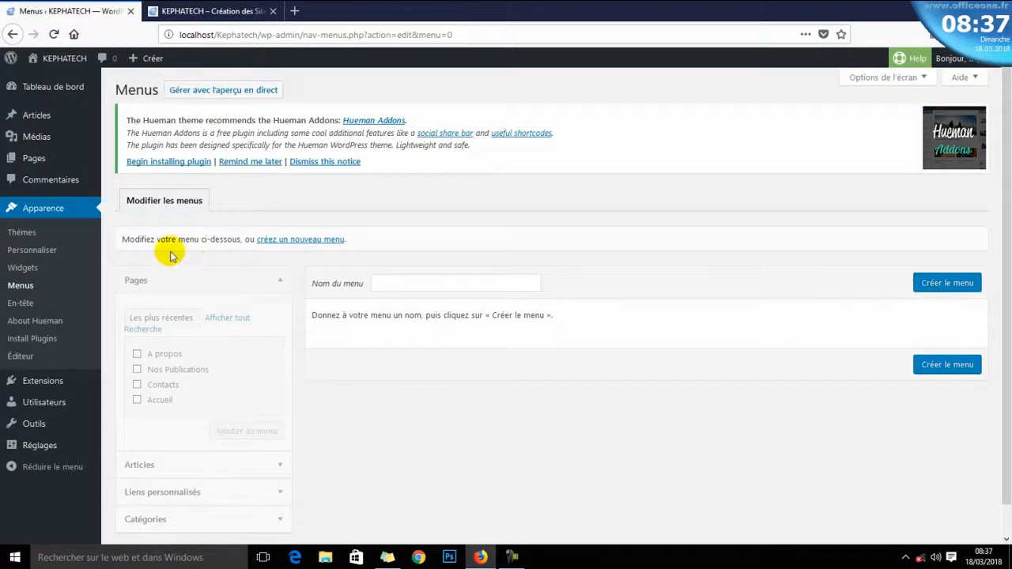
click(290, 245)
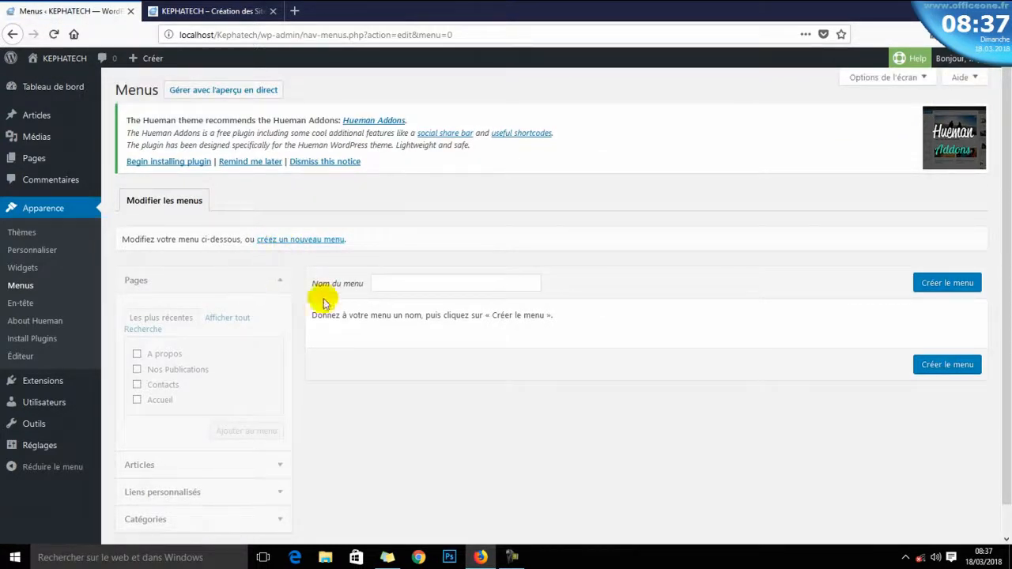
click(401, 284)
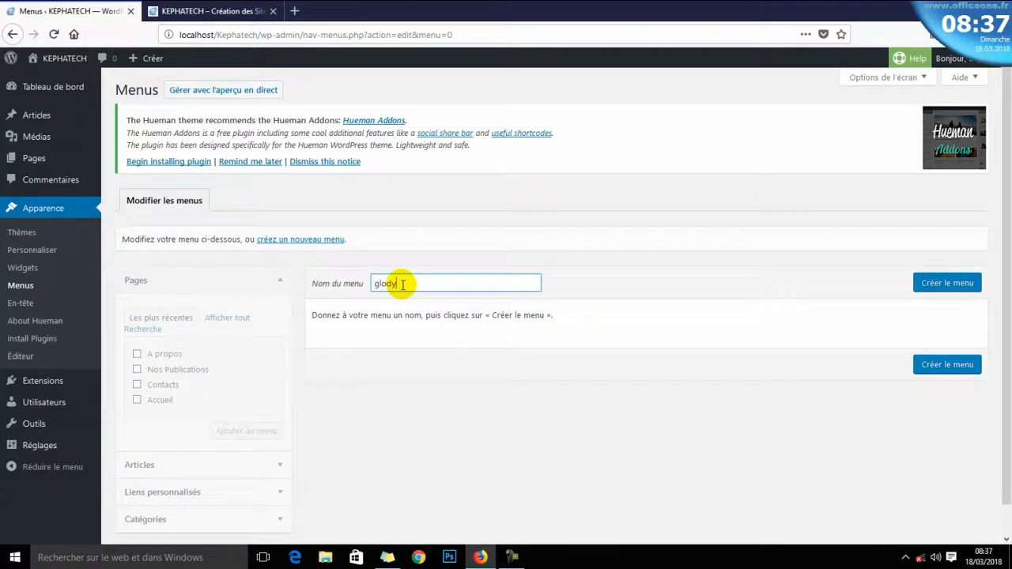
click(936, 285)
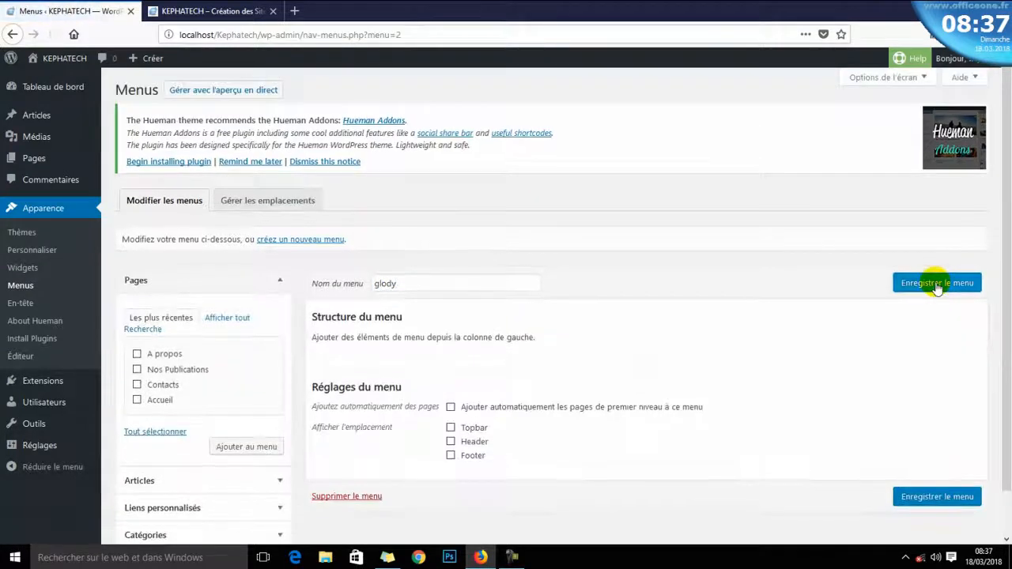
- Select the pages A propos, Nos Publications, Contacts and Accueil as items for the menu
scroll(679, 402, down, 1)
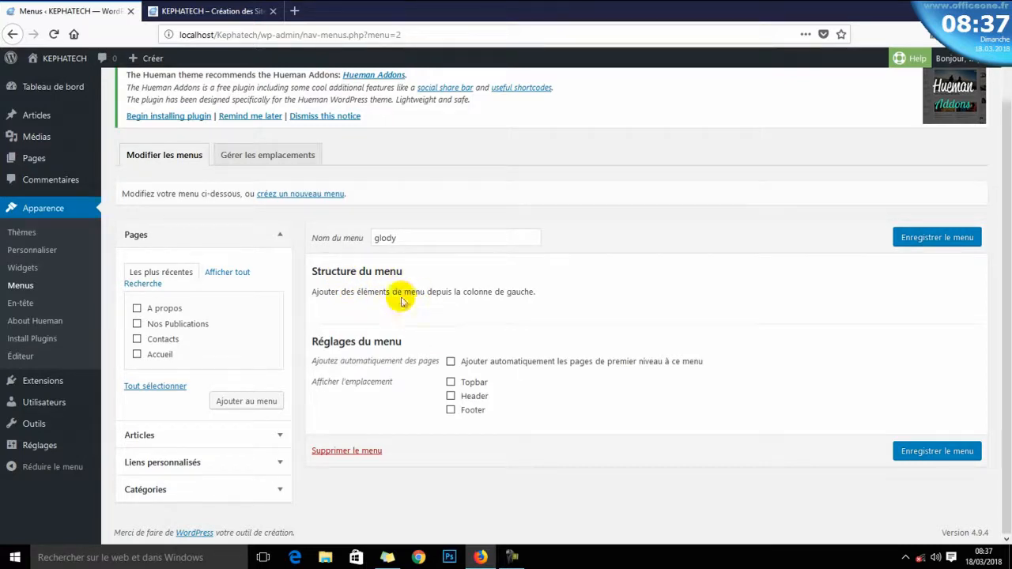
click(137, 308)
click(137, 324)
click(136, 338)
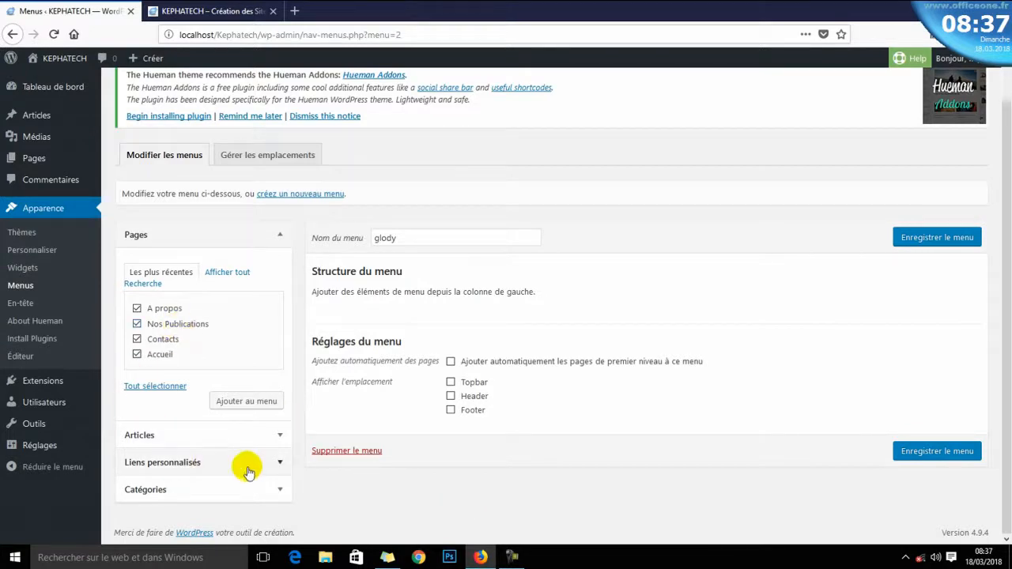
- Look through the other menu item sources: Articles, Liens personnalisés and Catégories
click(279, 435)
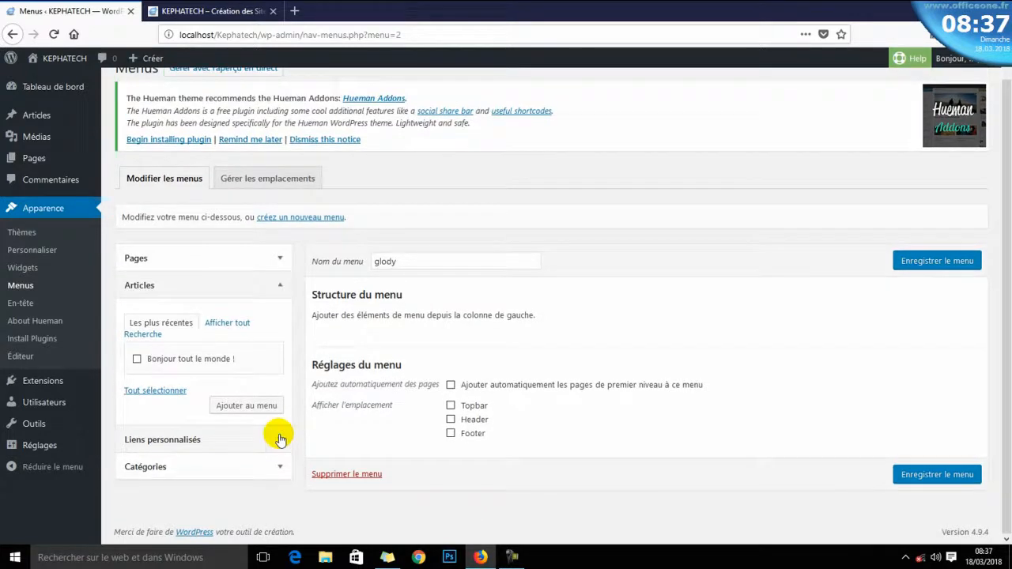
click(281, 440)
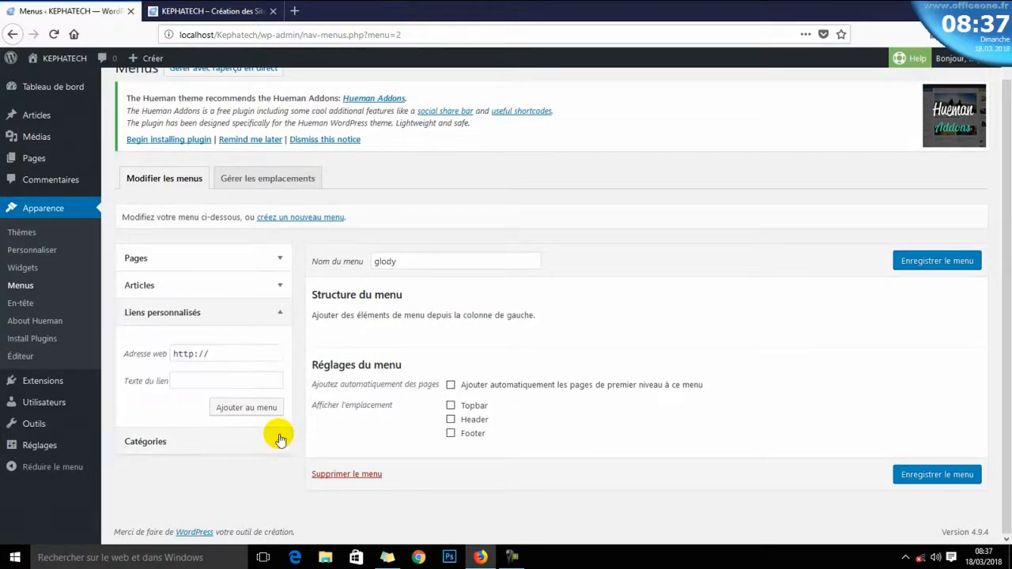
click(278, 311)
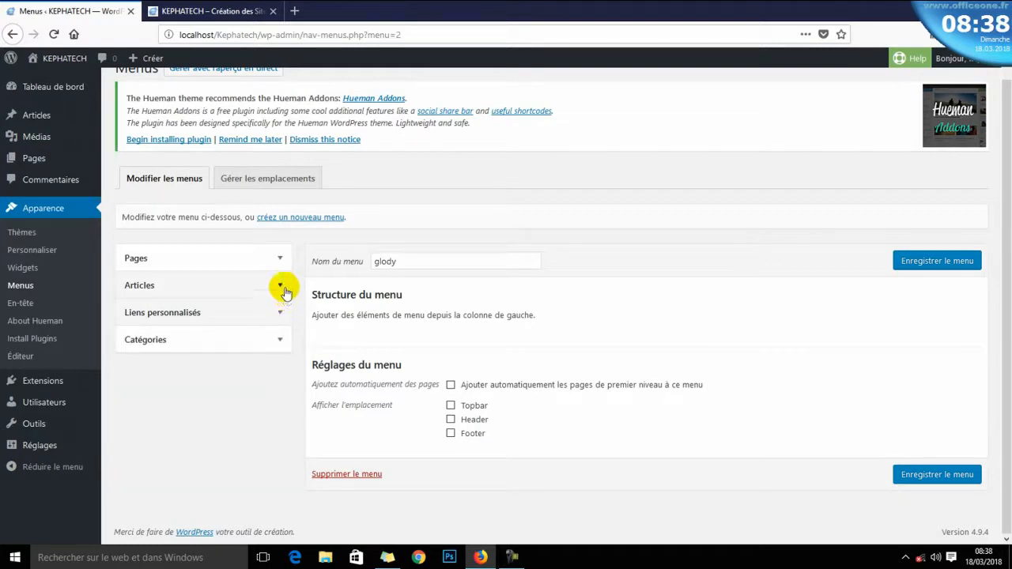
click(280, 287)
click(283, 290)
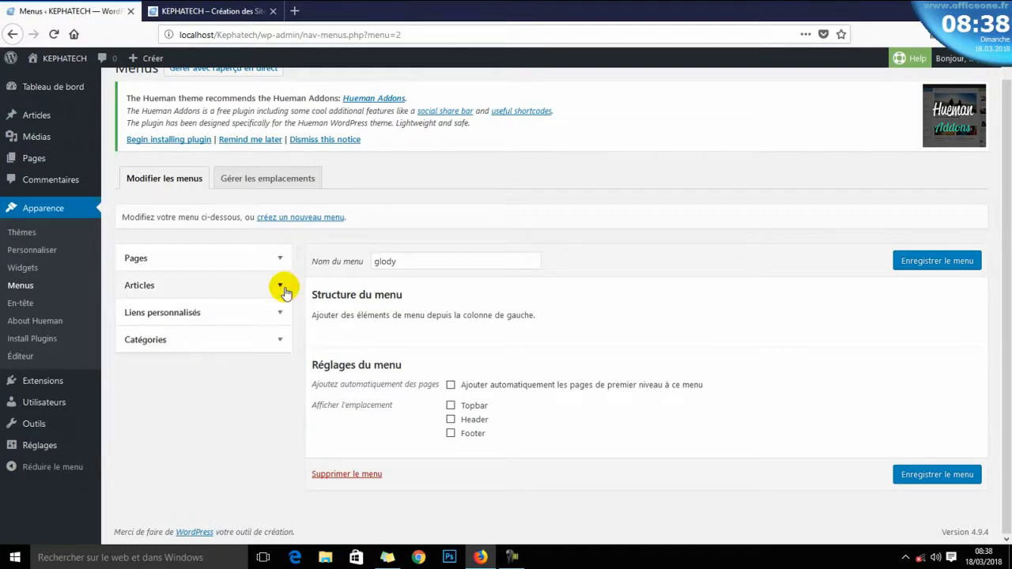
click(277, 343)
click(277, 341)
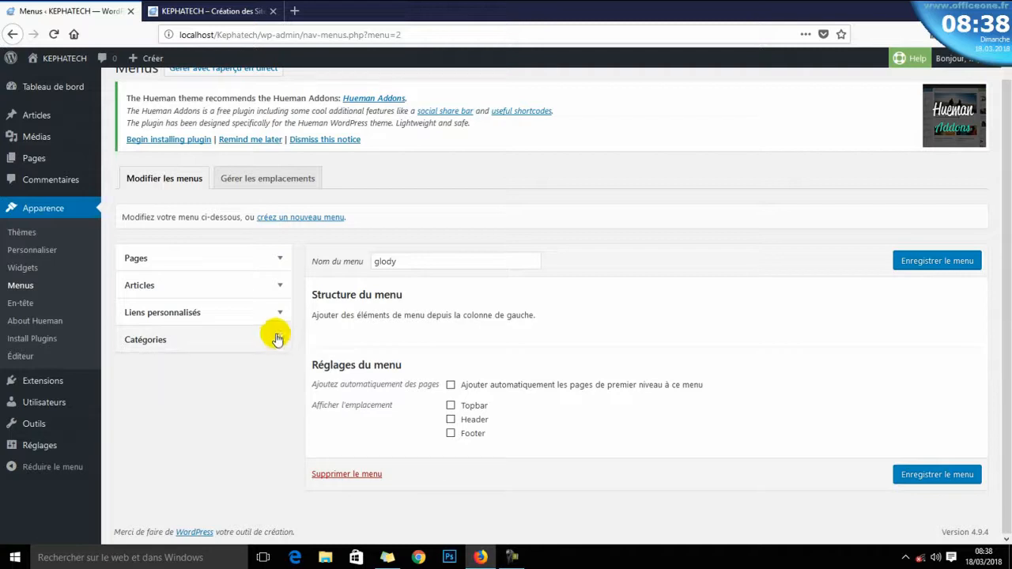
- Add the selected pages to the menu and order them as Accueil, Nos Publications, Contacts, A propos
click(280, 259)
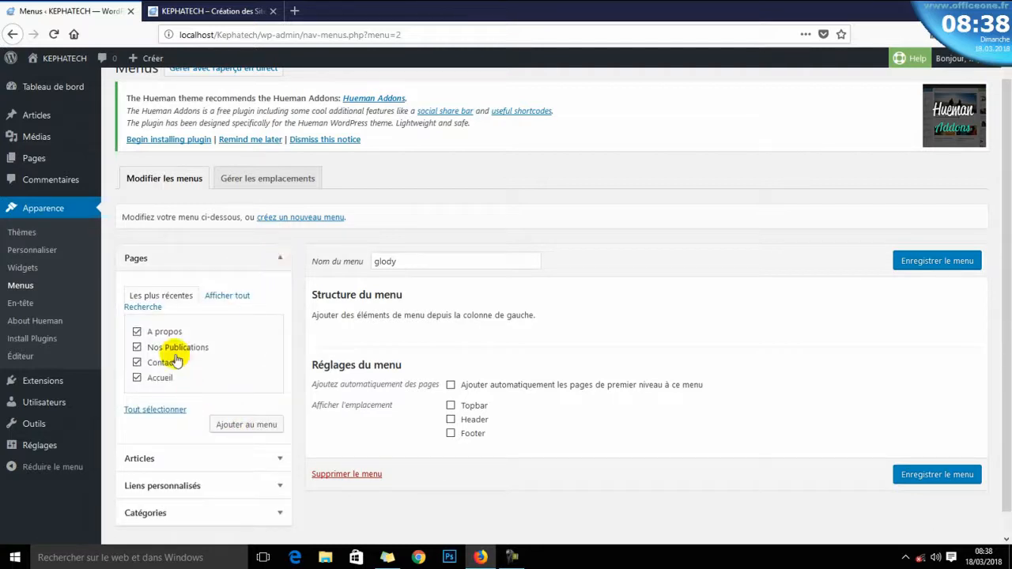
click(229, 429)
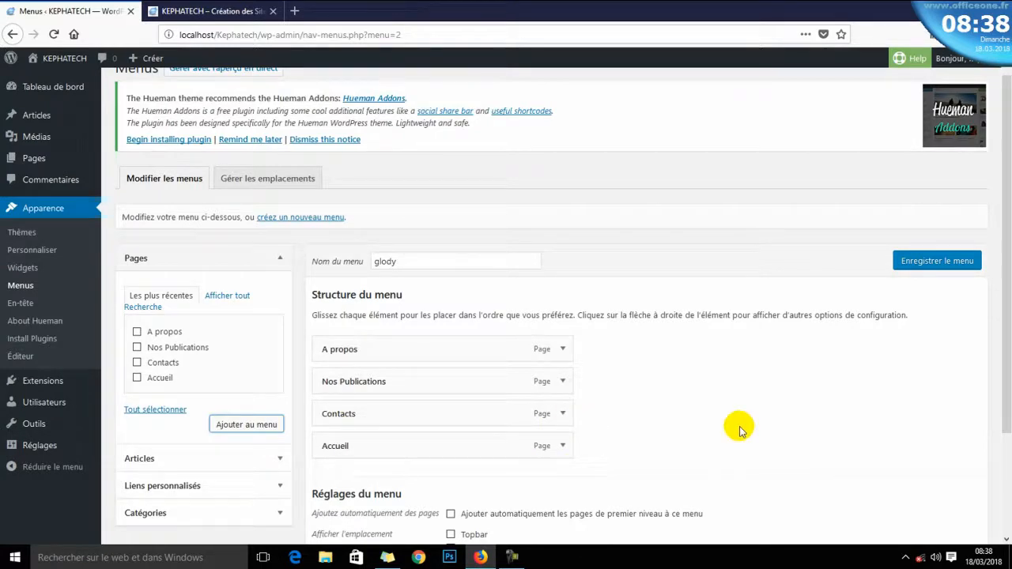
drag(406, 445, 406, 349)
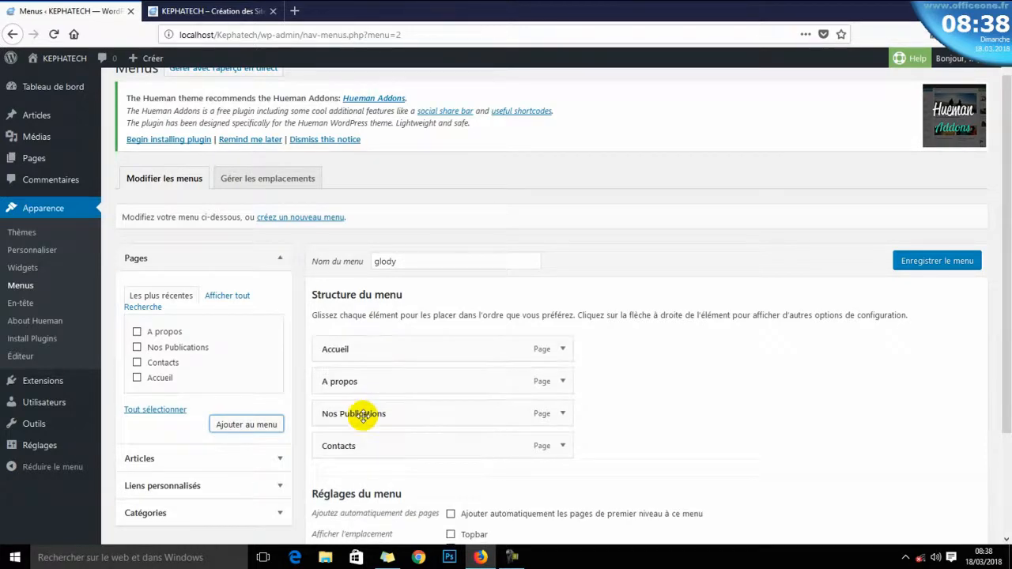
drag(384, 417, 386, 390)
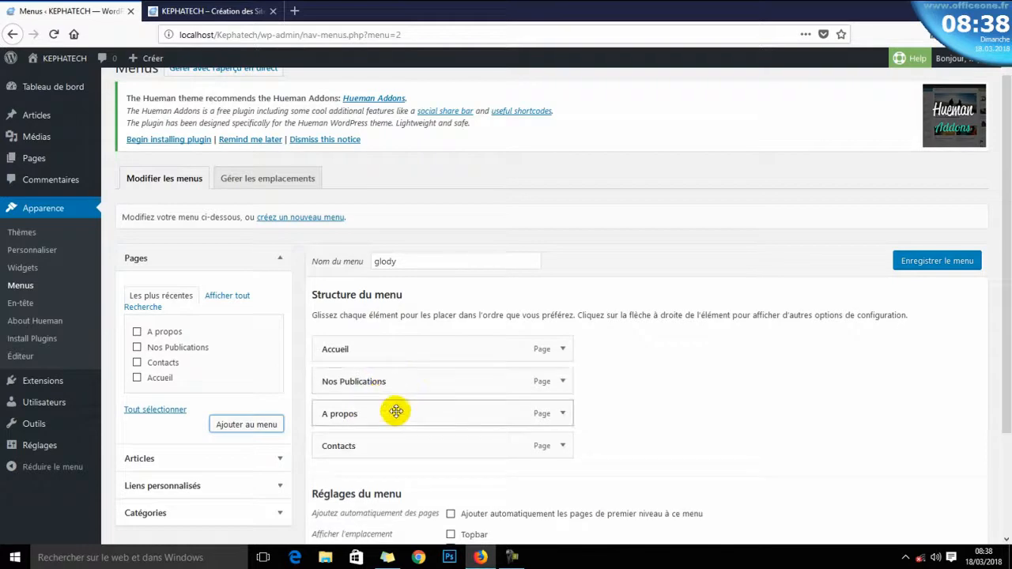
drag(380, 447, 384, 414)
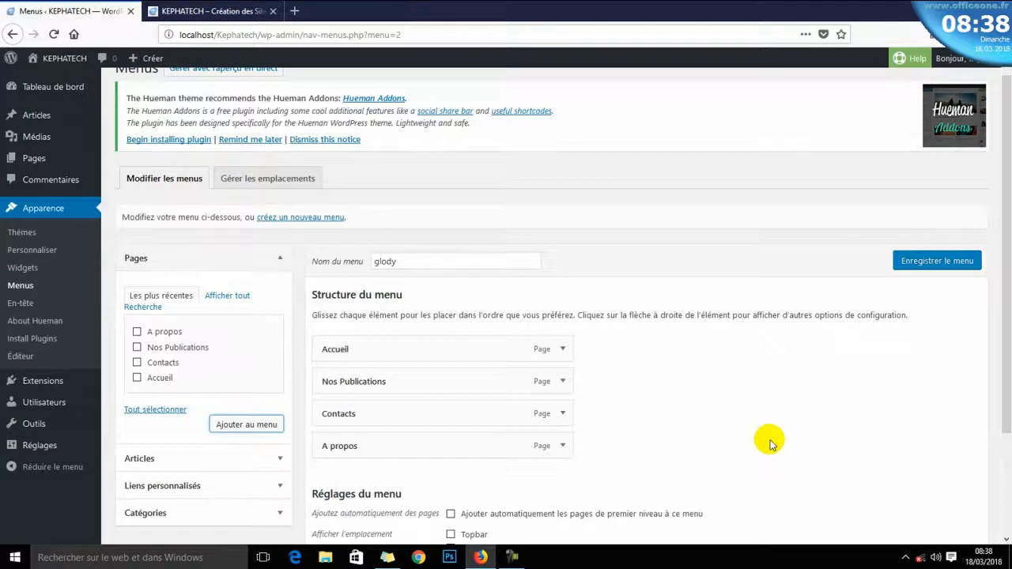
- Assign the menu to the Topbar location, save it and check how it looks on the public site
scroll(764, 441, down, 3)
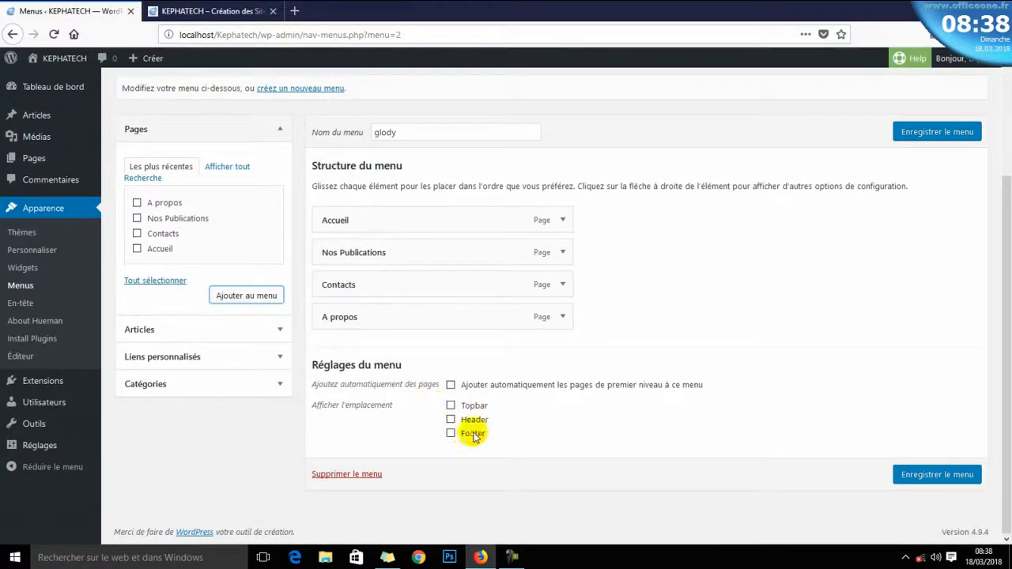
click(389, 405)
drag(389, 405, 309, 406)
click(397, 407)
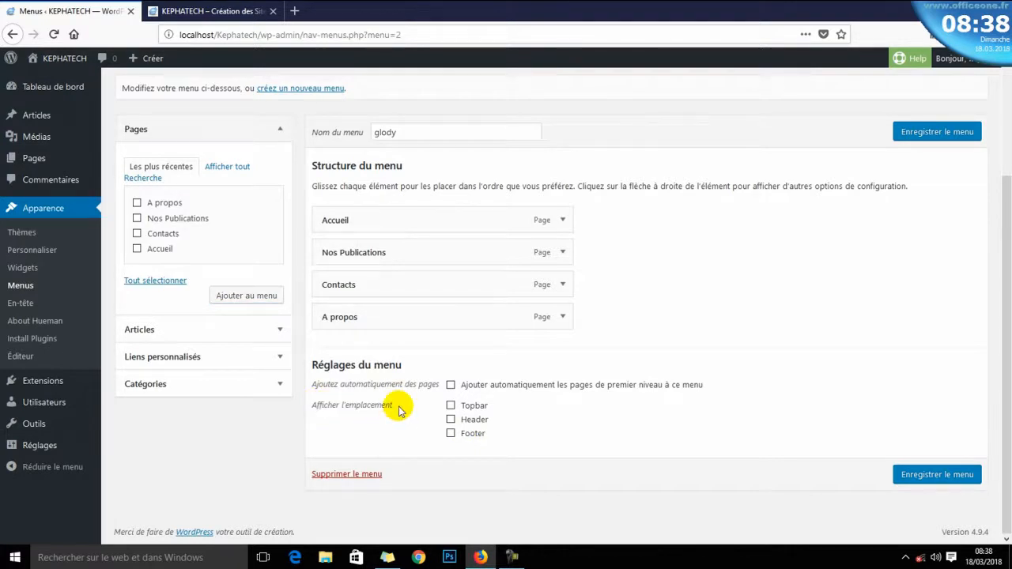
click(451, 405)
click(927, 477)
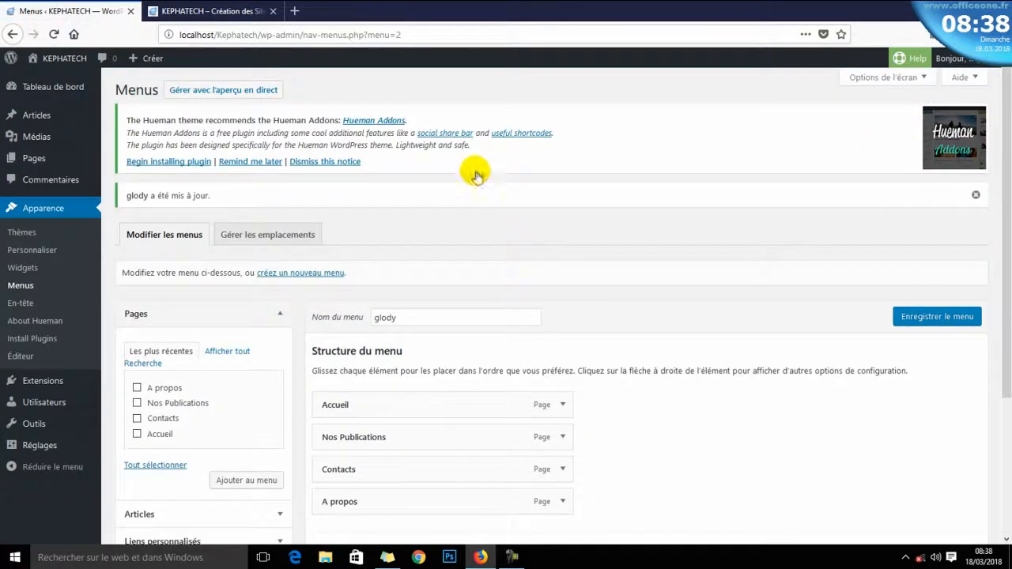
click(196, 10)
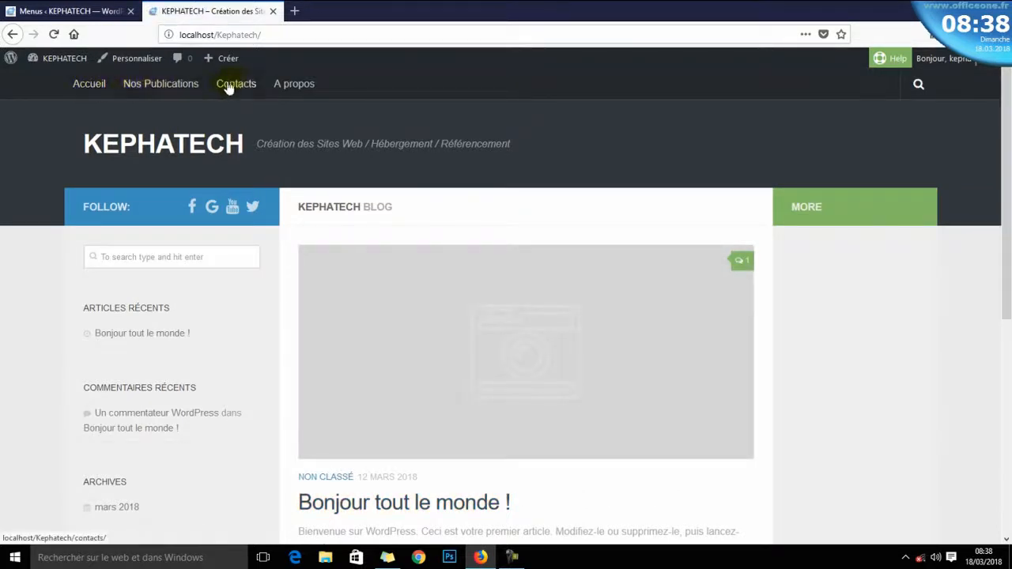
- Switch the menu's display location from Topbar to Header, save it and return to the public site
click(56, 11)
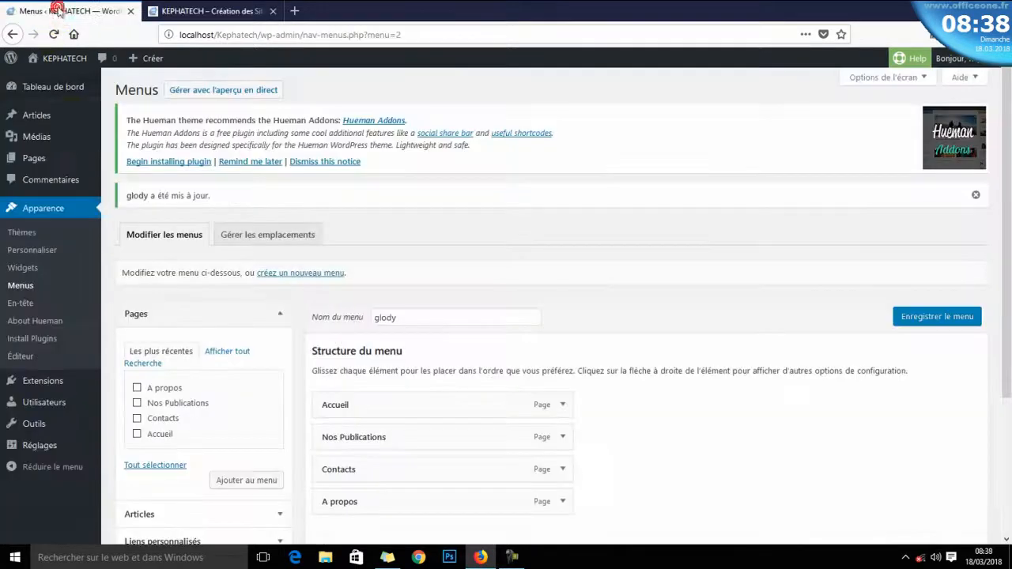
scroll(452, 387, down, 3)
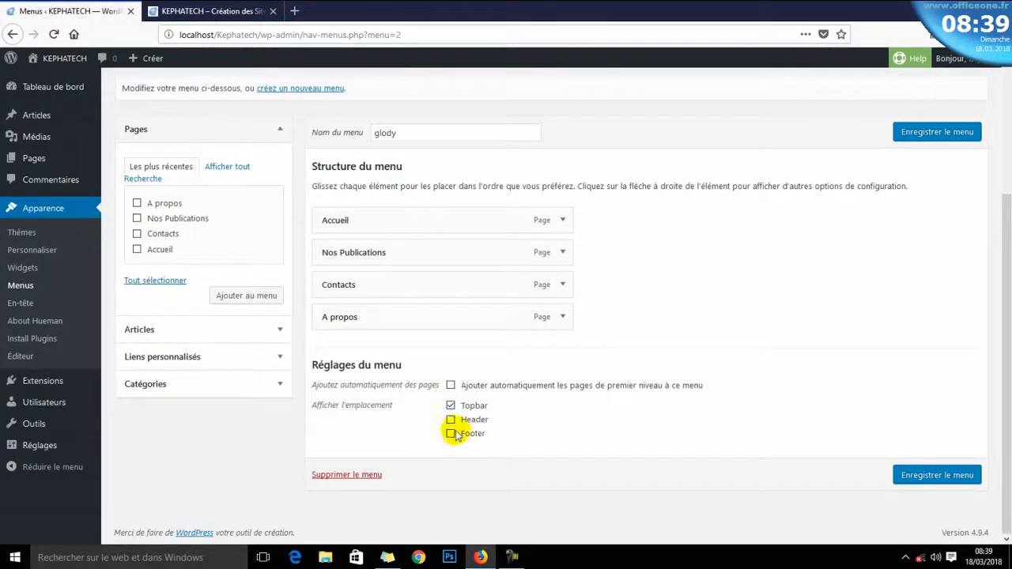
click(451, 405)
click(451, 421)
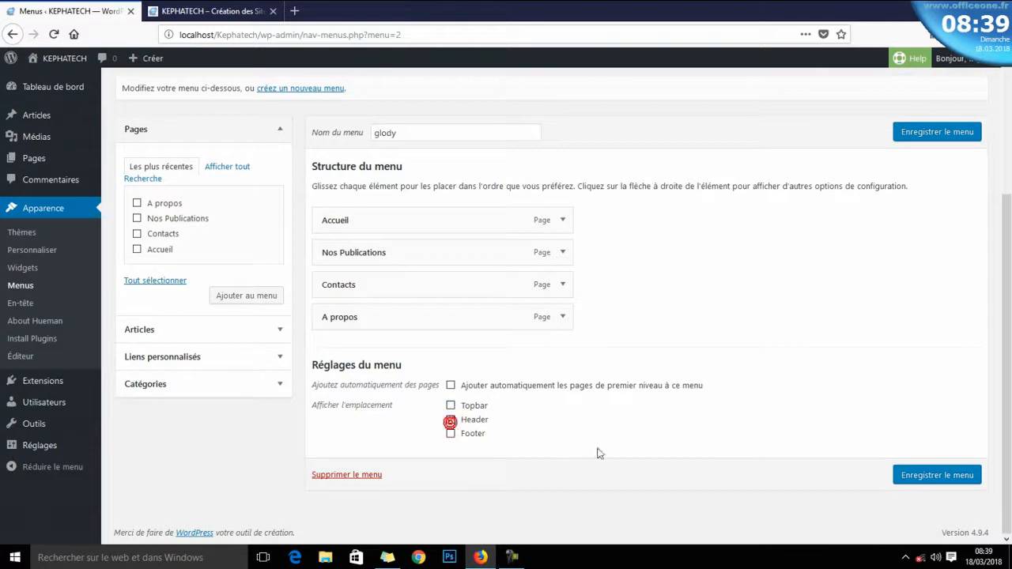
click(903, 475)
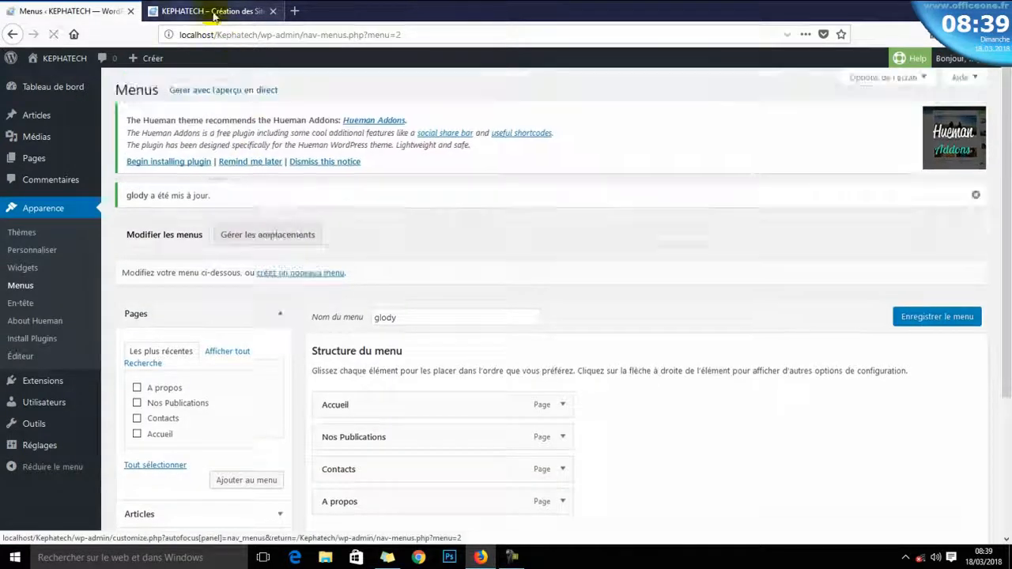
click(209, 11)
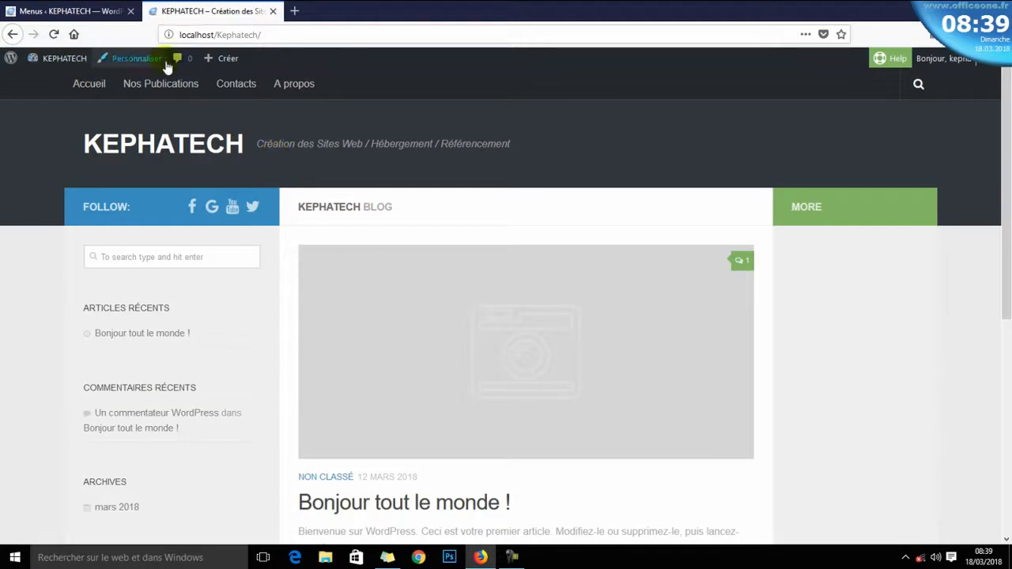
- Reload the public site to check the menu in the header, and save the menu once more with the Header location
click(54, 35)
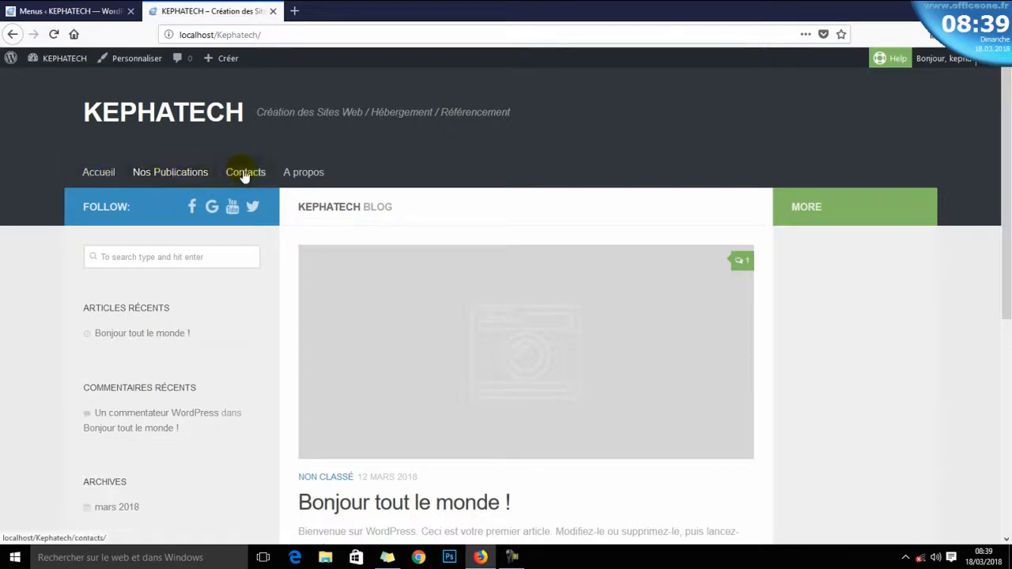
click(72, 11)
scroll(489, 360, down, 3)
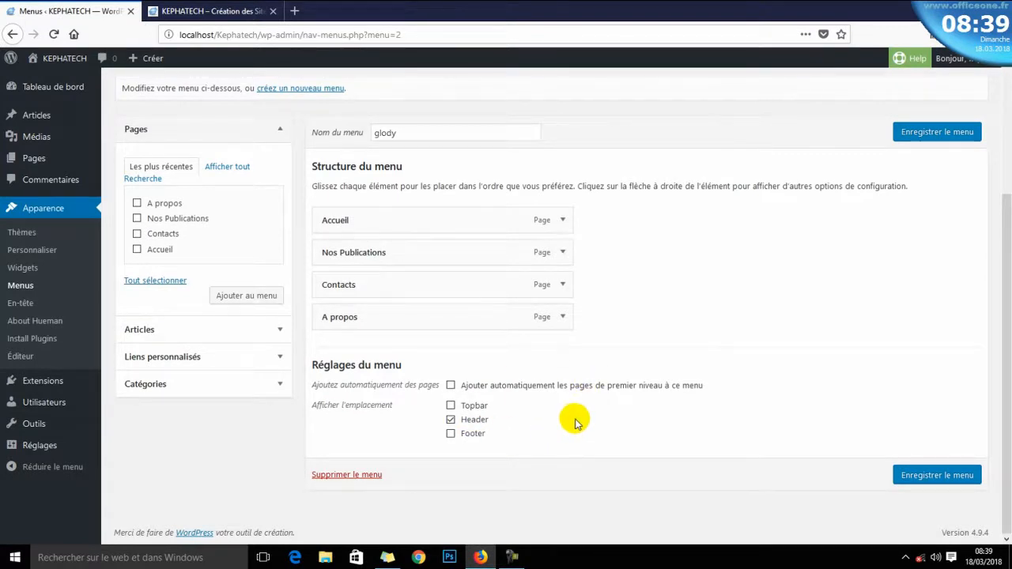
click(928, 479)
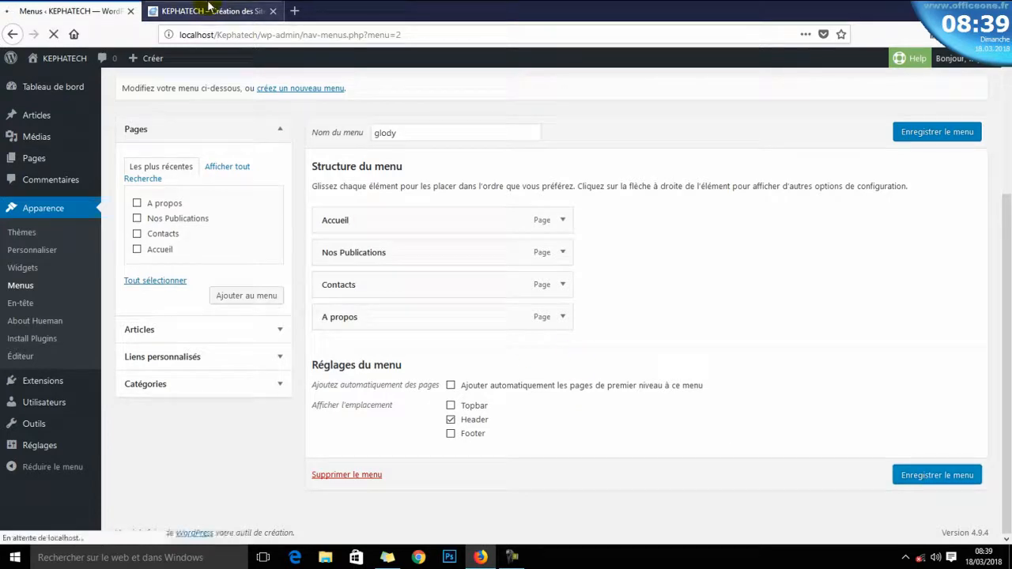
click(210, 9)
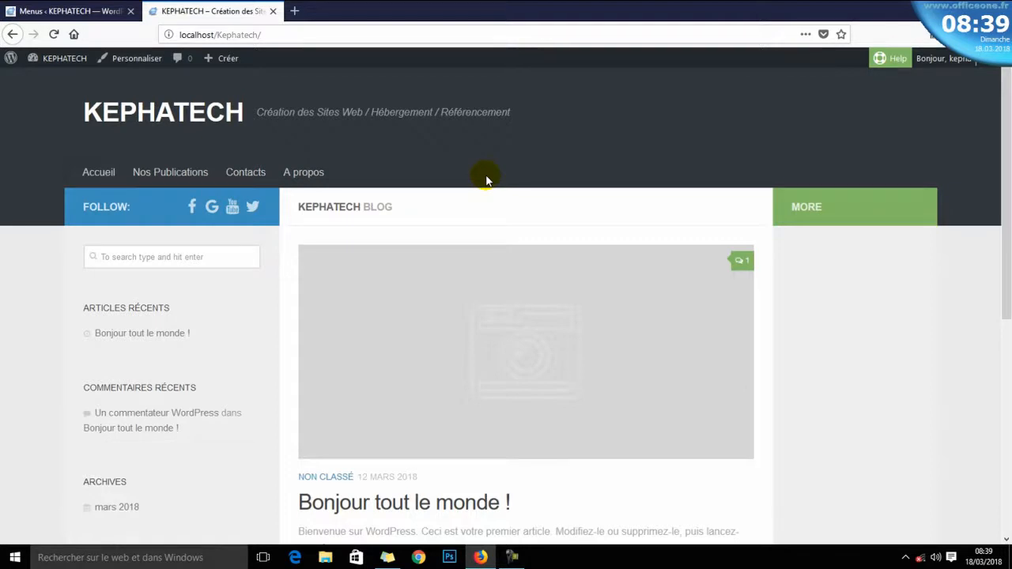
- Open the Accueil page from the site's navigation menu and look over its layout from header to footer
click(98, 179)
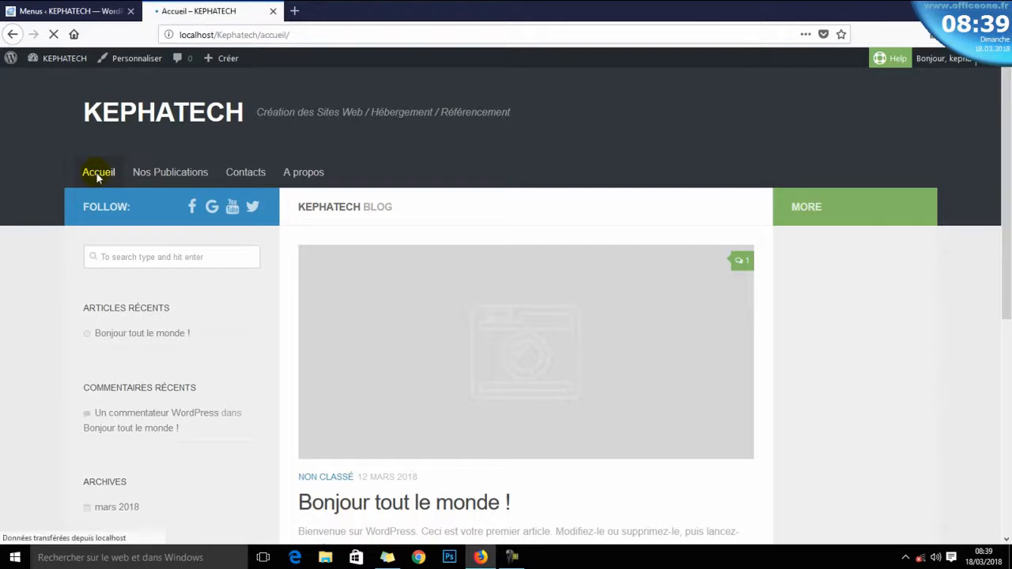
scroll(484, 335, down, 2)
scroll(485, 336, down, 3)
scroll(485, 336, up, 5)
scroll(485, 336, down, 4)
scroll(483, 332, up, 4)
scroll(485, 343, down, 5)
scroll(485, 343, up, 5)
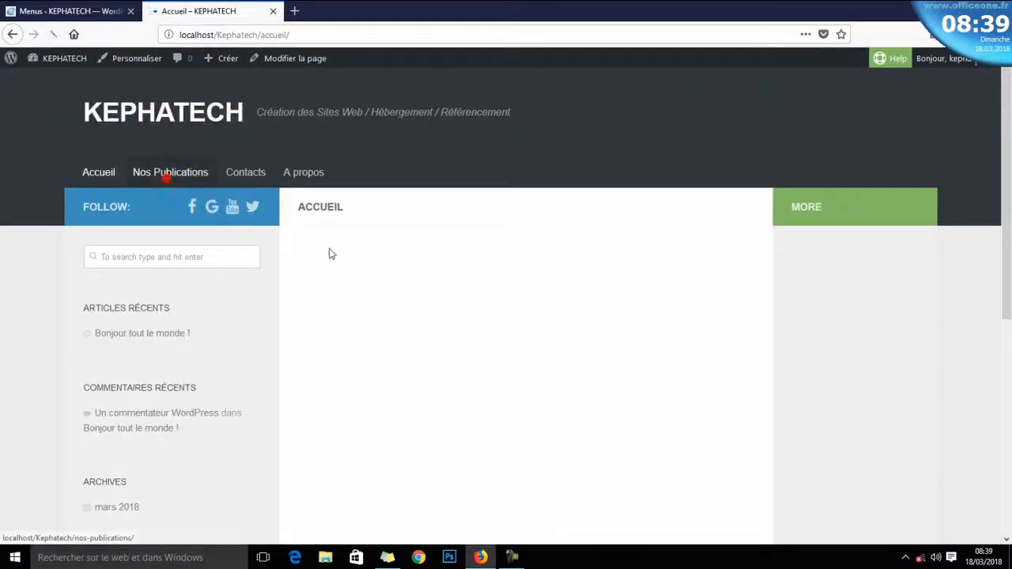
- Open the Nos Publications, Contacts and A propos pages from the site menu and compare their layouts
click(166, 181)
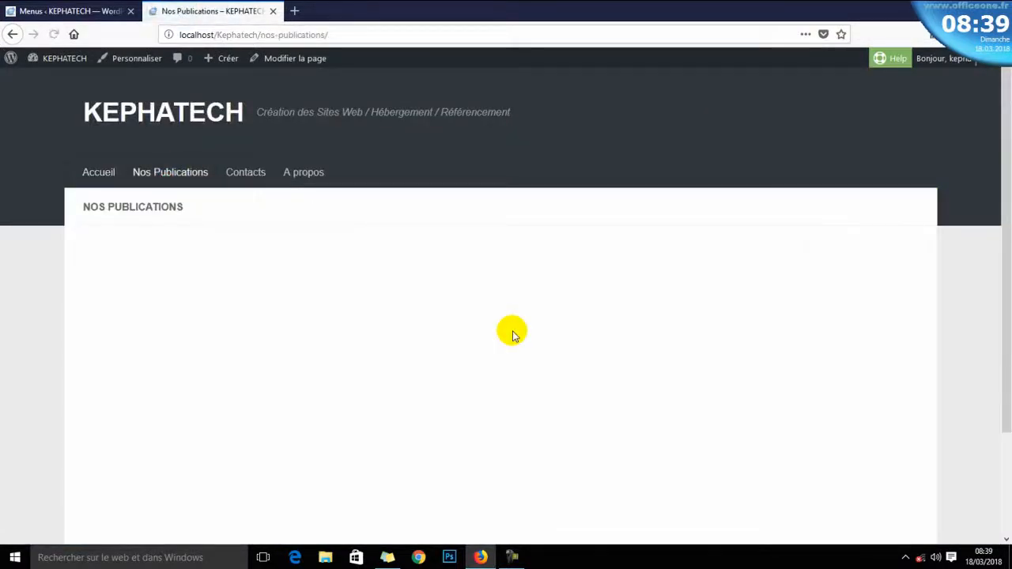
scroll(512, 335, down, 3)
scroll(512, 335, up, 3)
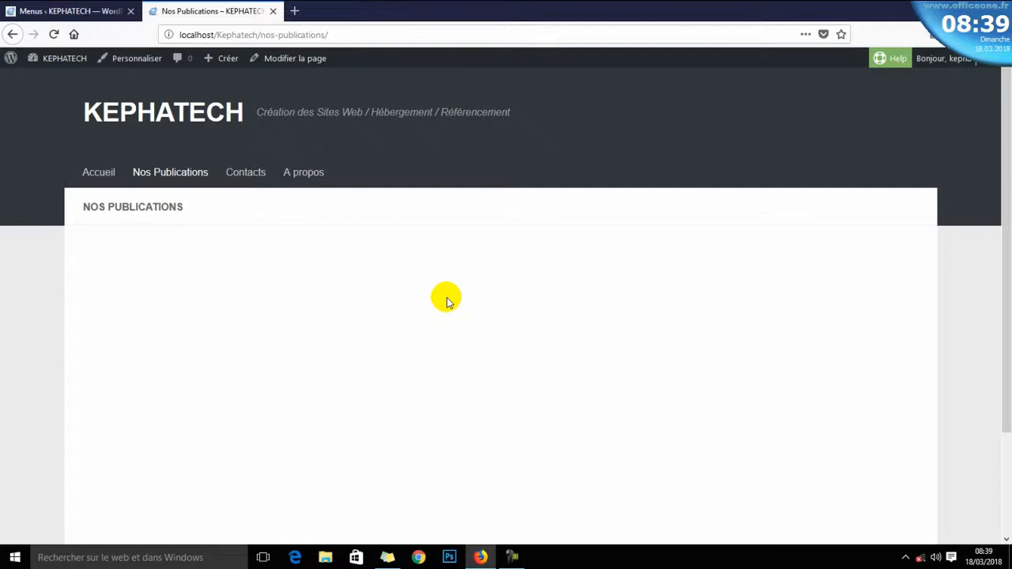
click(247, 183)
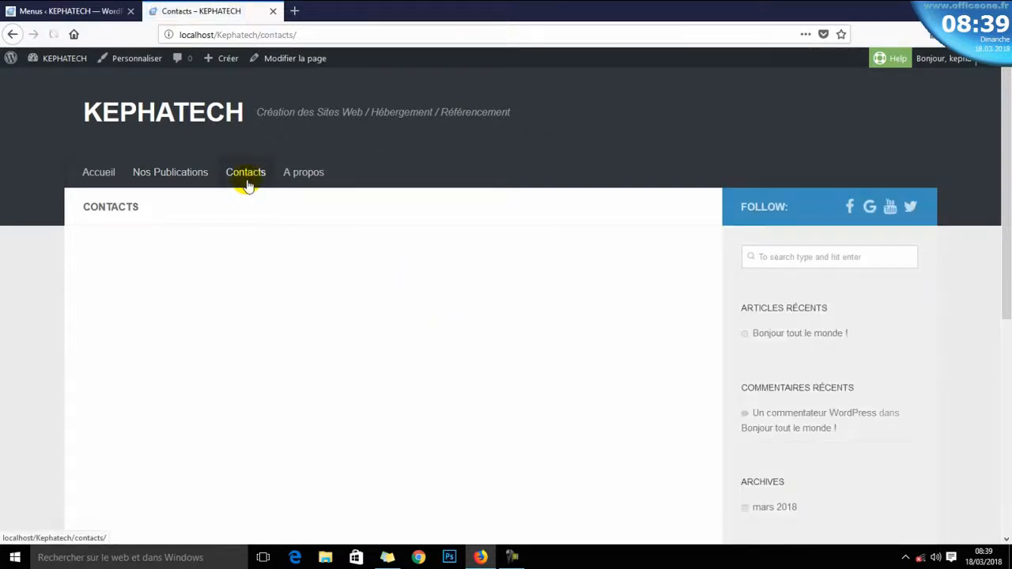
scroll(371, 292, down, 2)
scroll(371, 292, down, 3)
scroll(371, 289, up, 6)
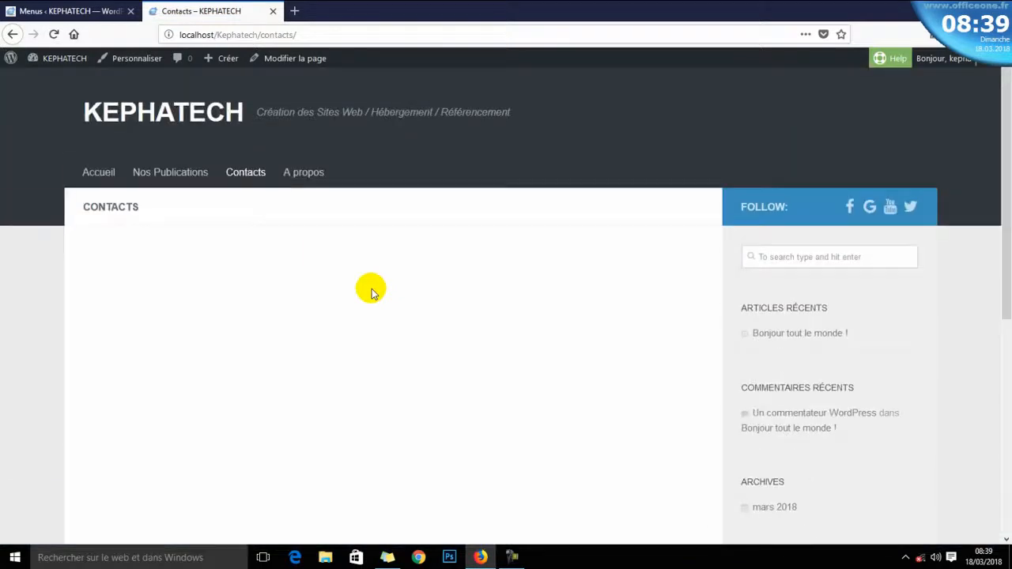
click(305, 177)
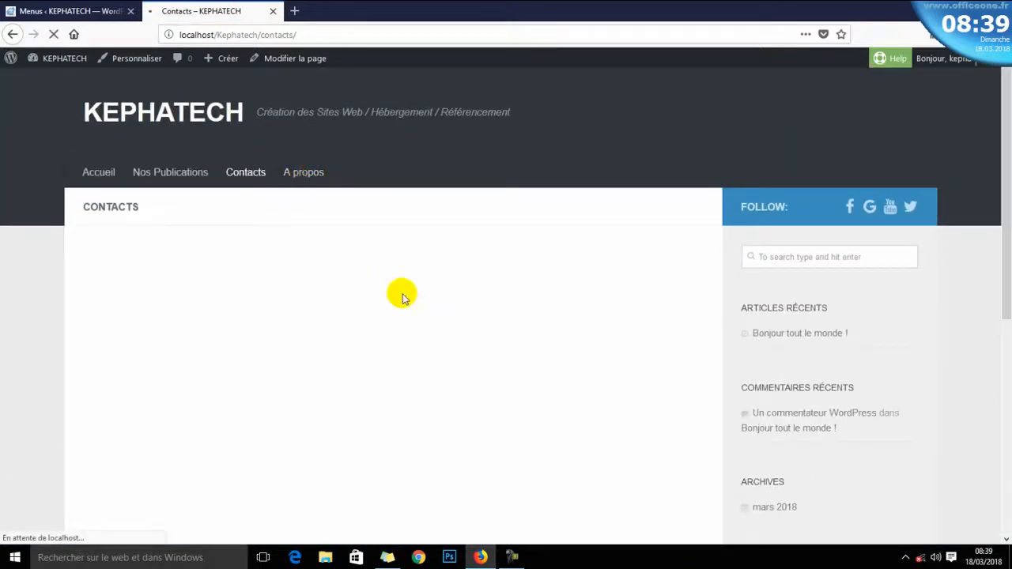
scroll(543, 350, down, 5)
scroll(542, 350, up, 5)
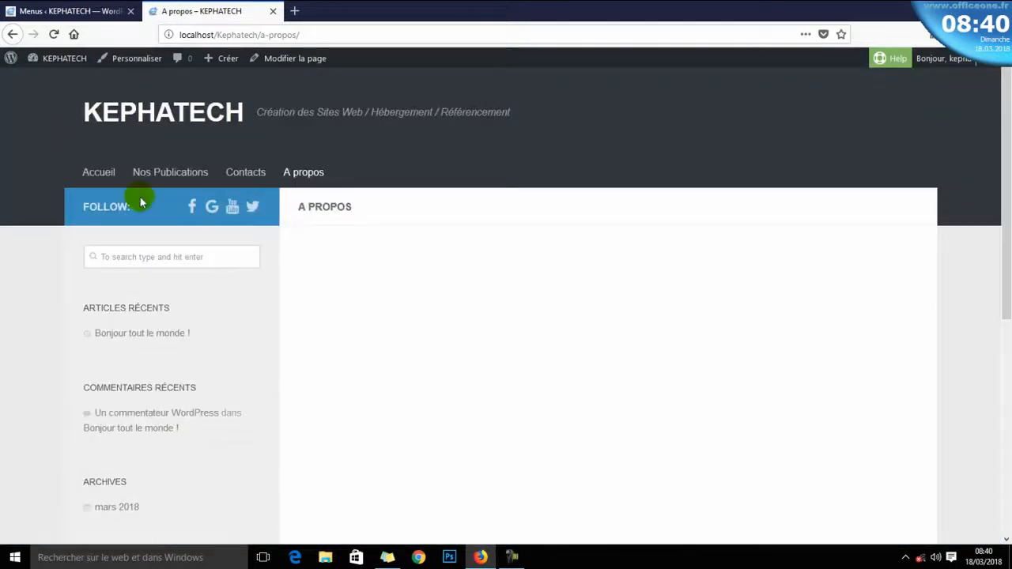
- Look over the A propos page in the editor, and return to the Accueil page on the public site
click(293, 60)
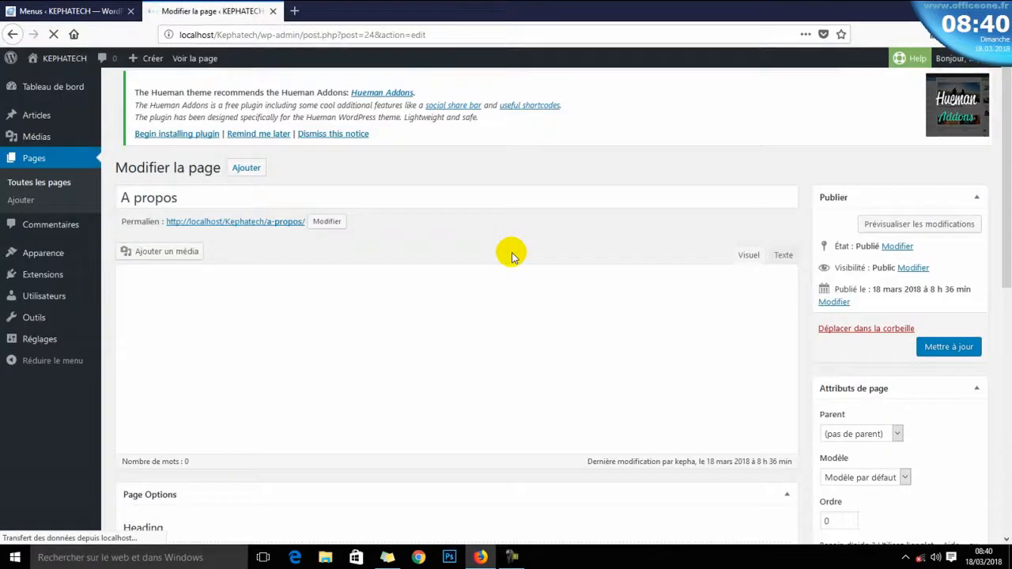
scroll(464, 310, down, 7)
scroll(464, 306, up, 6)
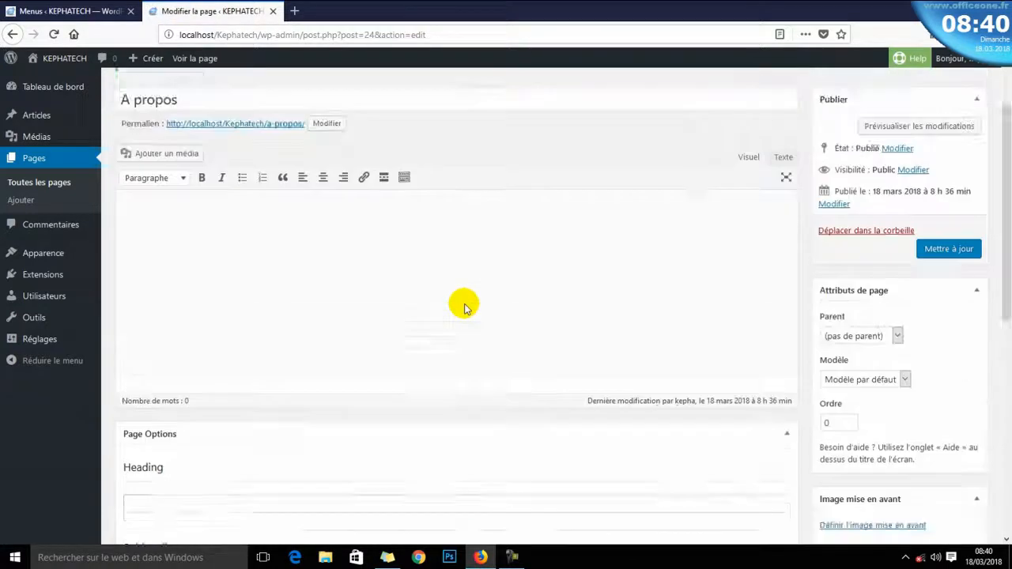
click(402, 276)
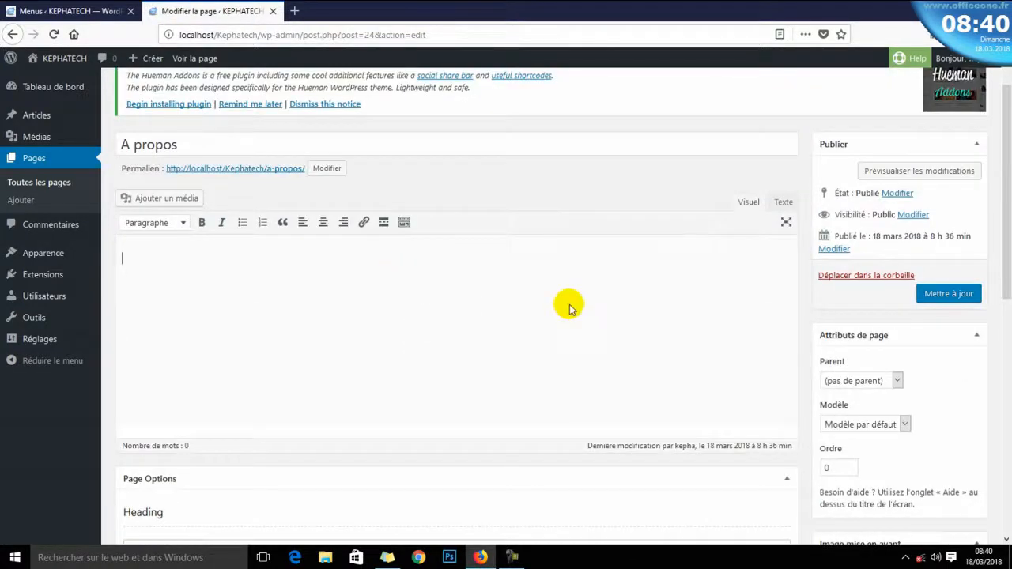
scroll(564, 300, up, 2)
click(189, 58)
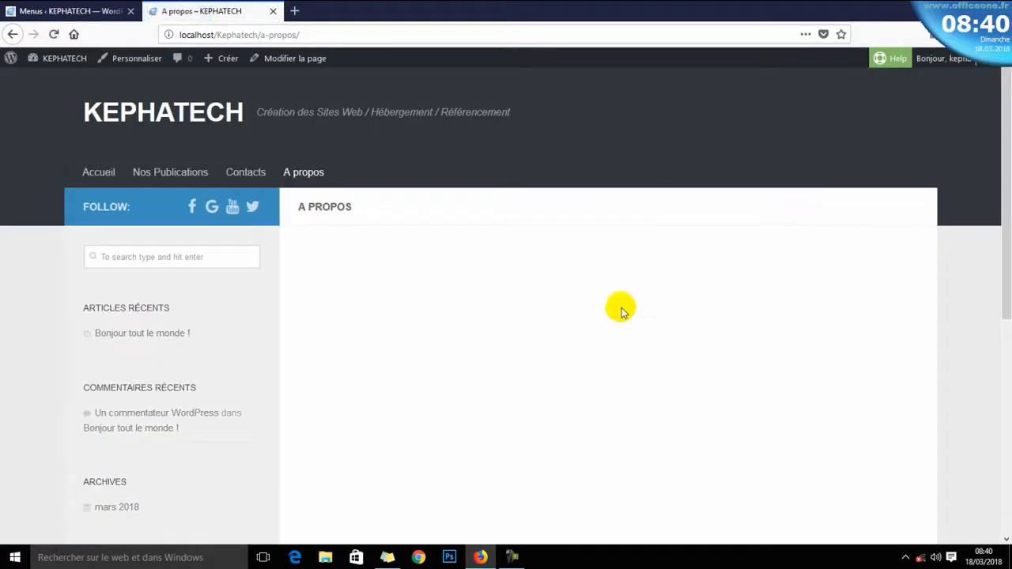
click(97, 171)
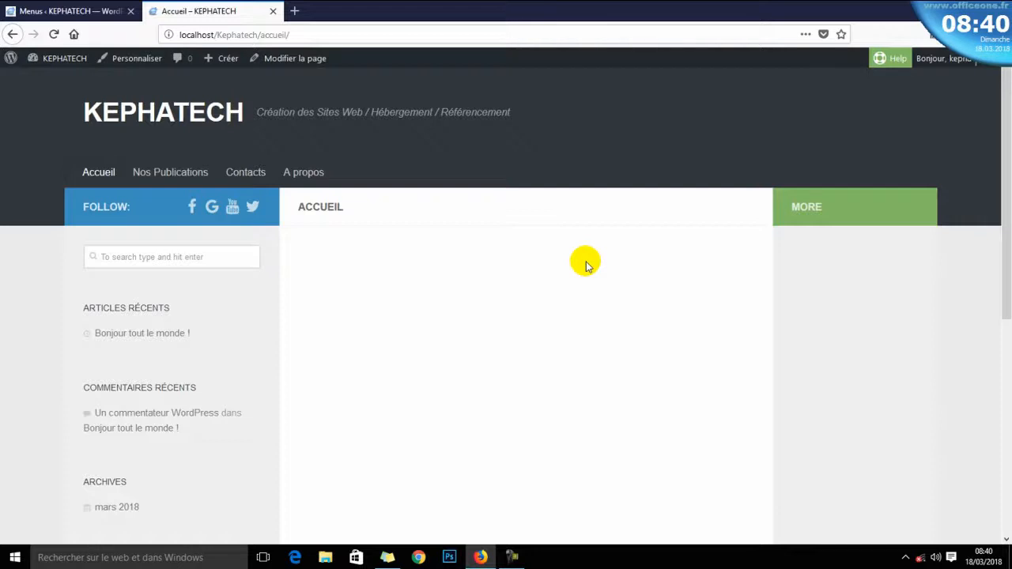
- Return to the site's dashboard and open the Lecture settings
mouse_move(57, 58)
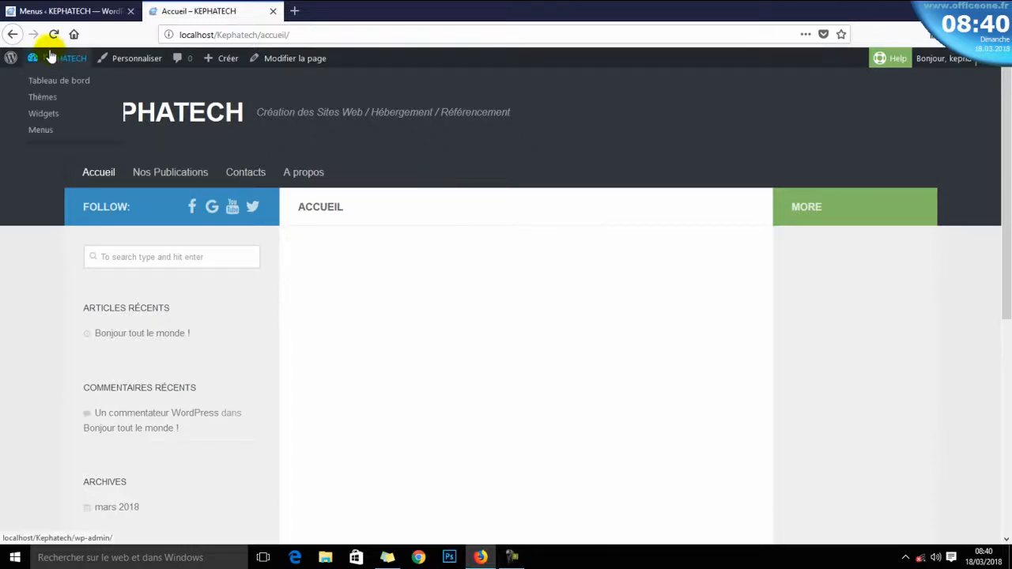
click(67, 82)
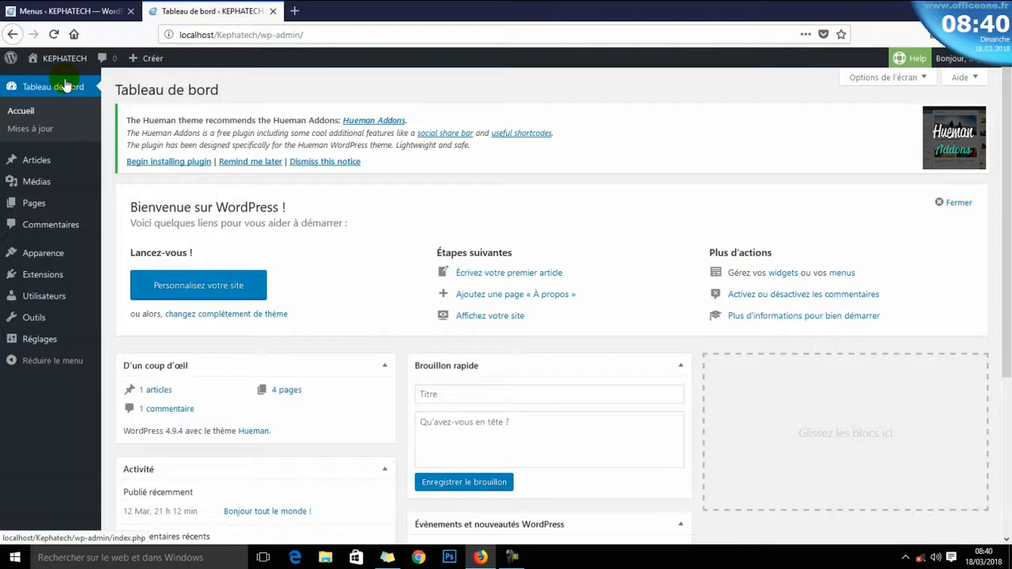
click(58, 408)
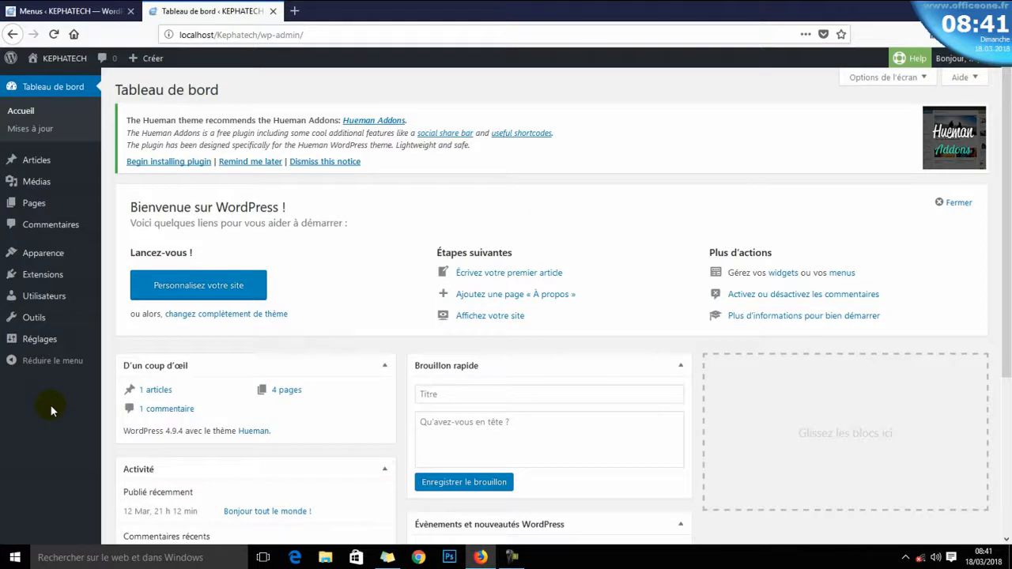
mouse_move(23, 342)
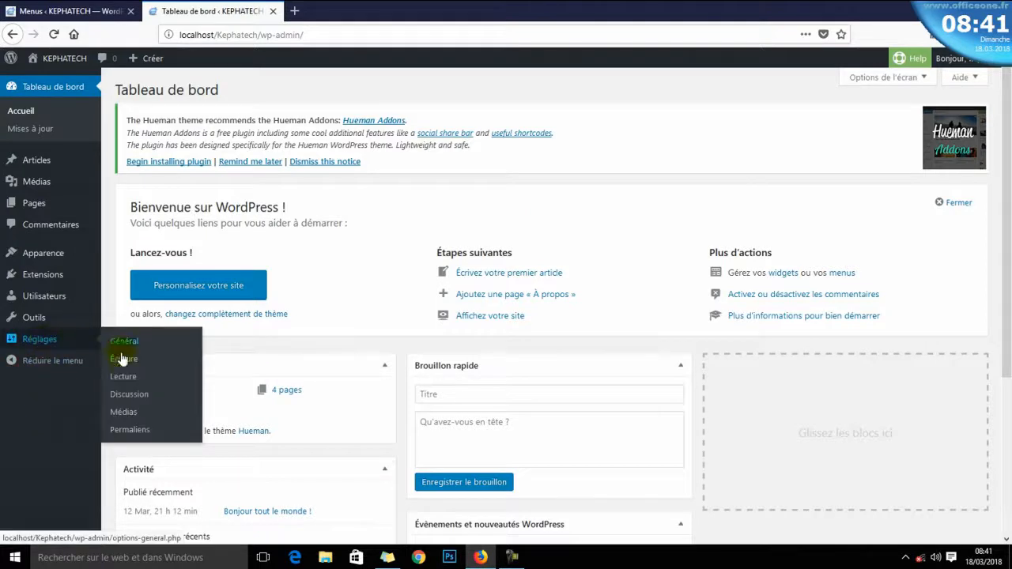
click(126, 382)
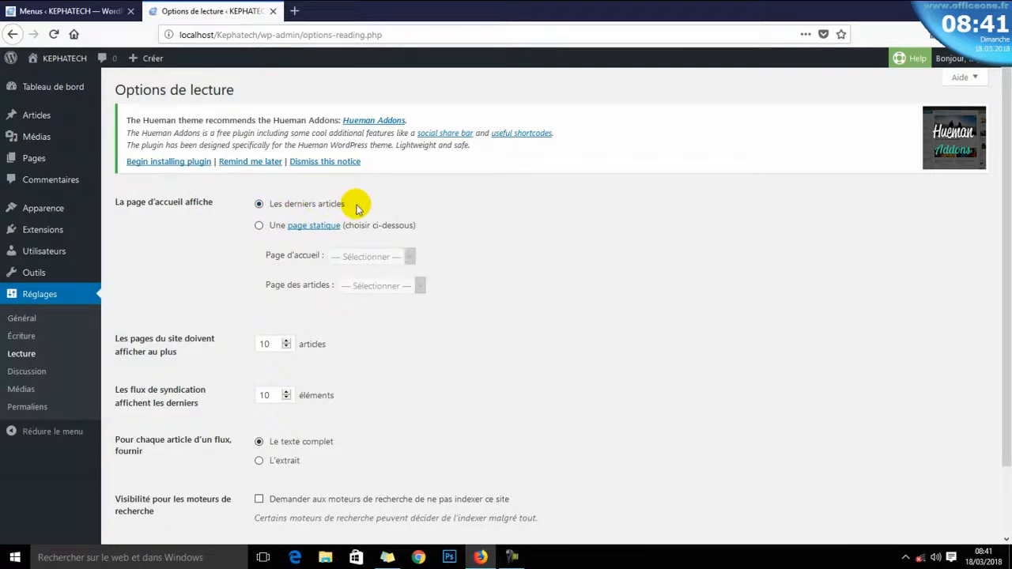
- Use a static front page with Accueil as the home page and Nos Publications as the articles page, and save the settings
click(260, 227)
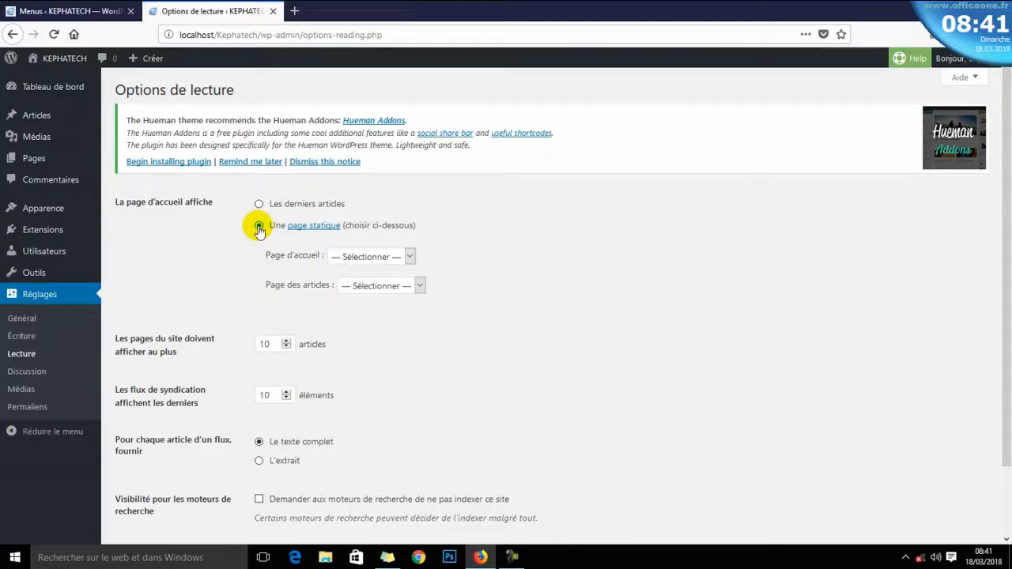
click(411, 258)
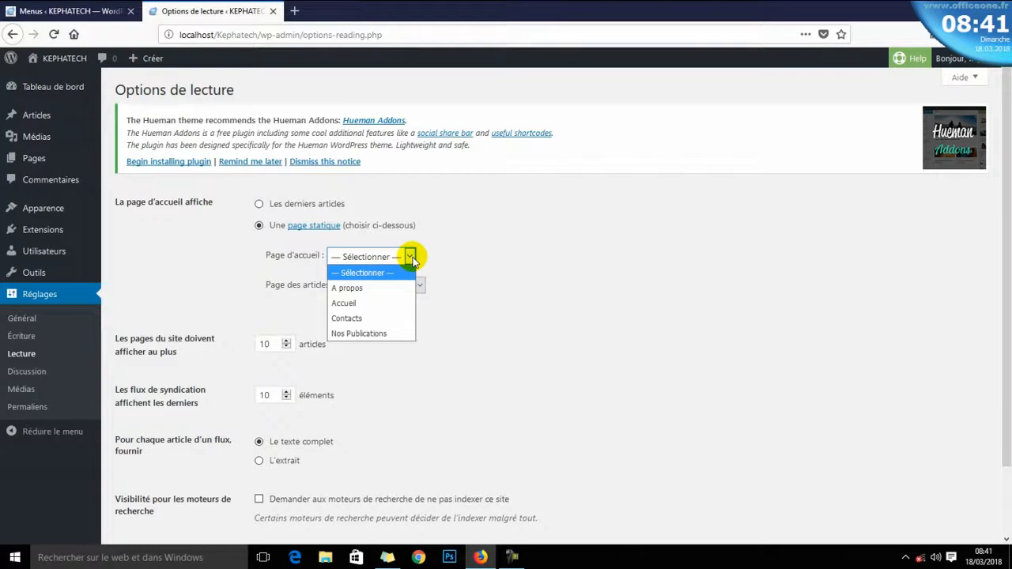
click(352, 303)
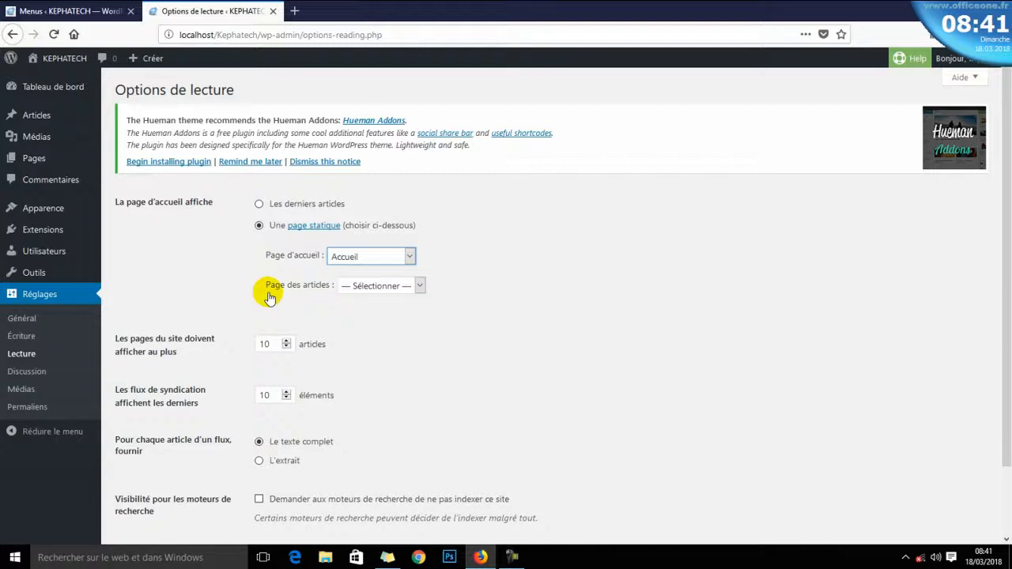
click(419, 285)
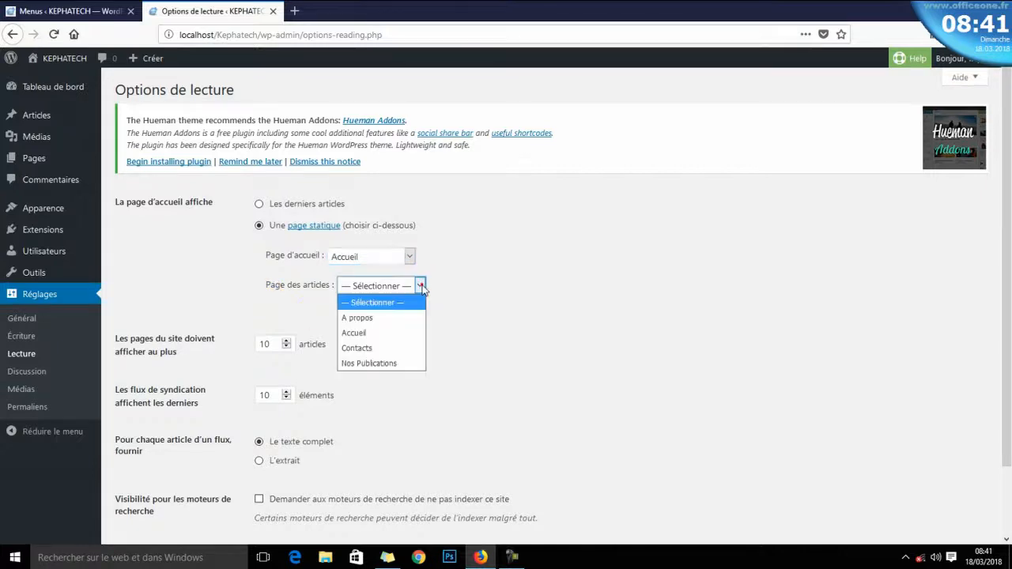
click(384, 362)
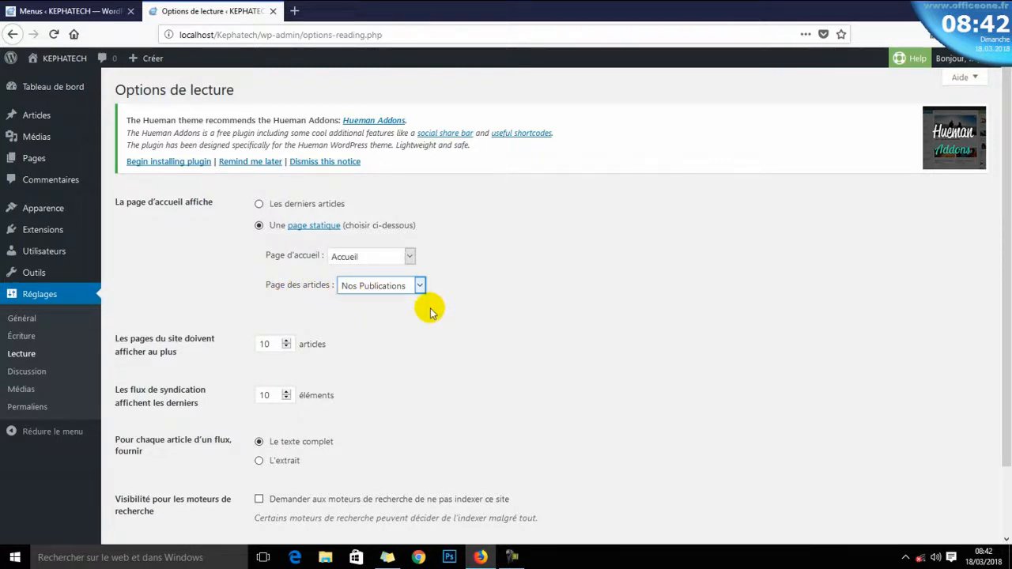
scroll(430, 309, down, 2)
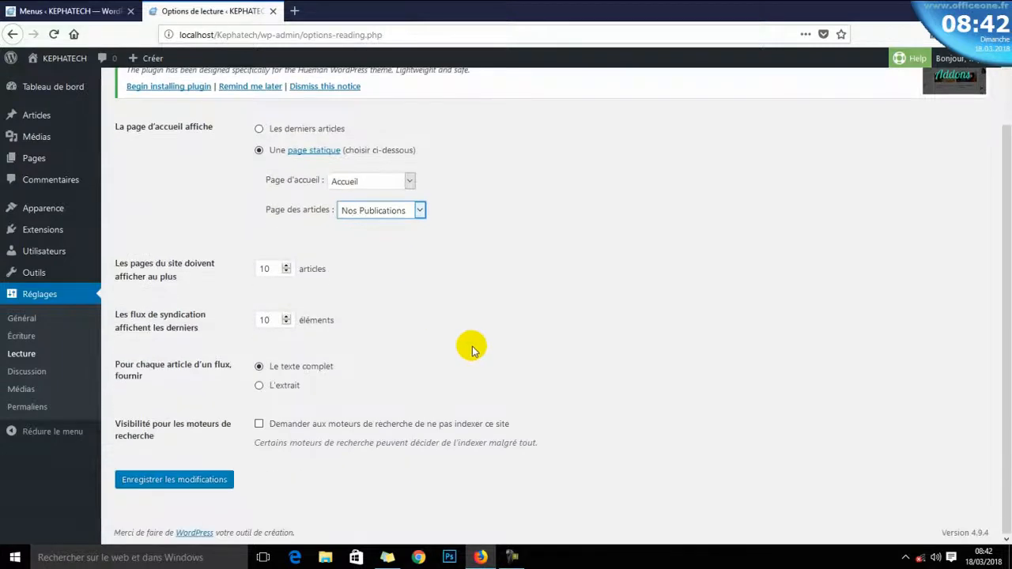
click(163, 489)
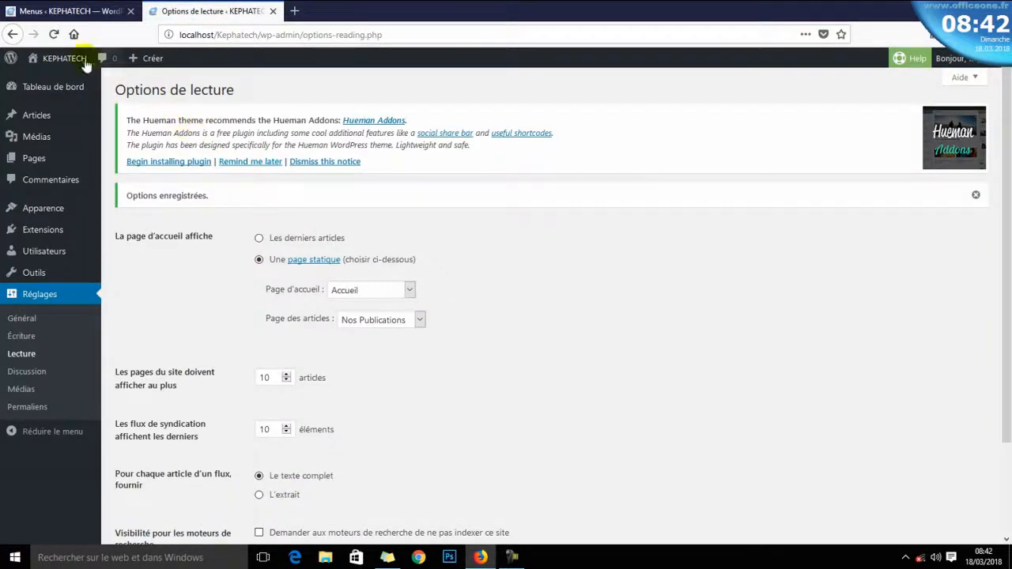
- Visit the public site and check the new home page and the Nos Publications page
mouse_move(75, 57)
click(62, 79)
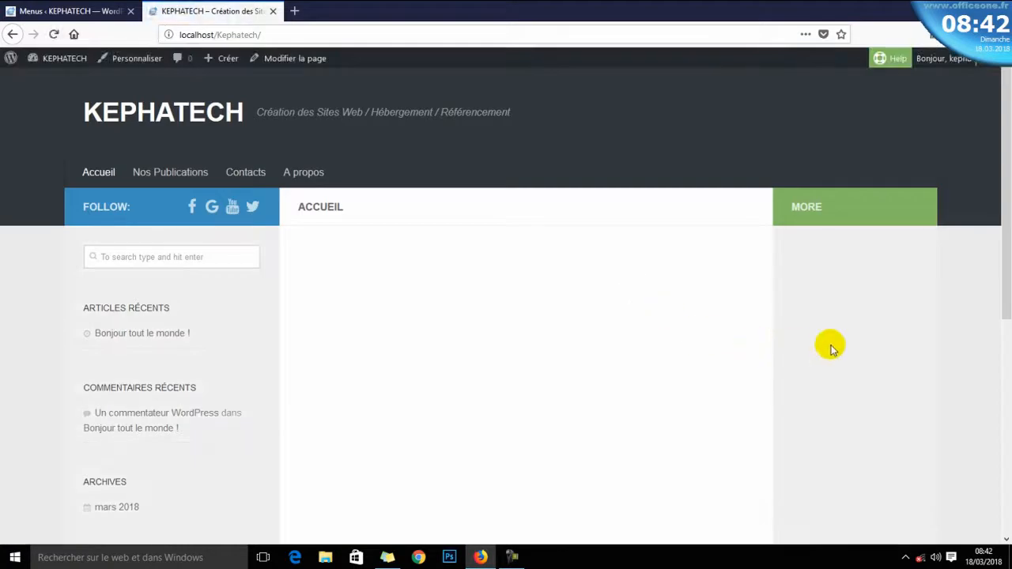
scroll(830, 348, down, 5)
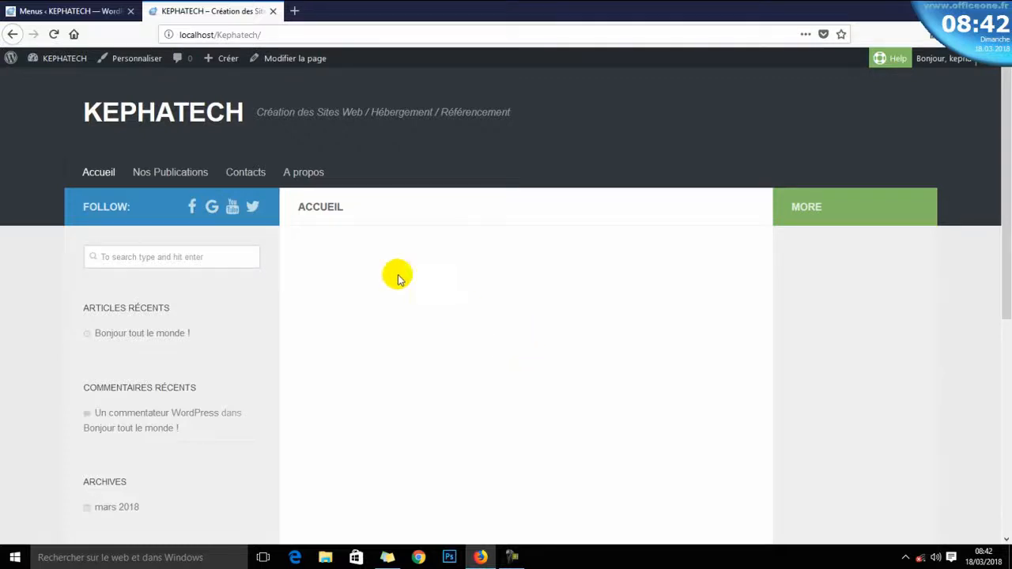
click(181, 173)
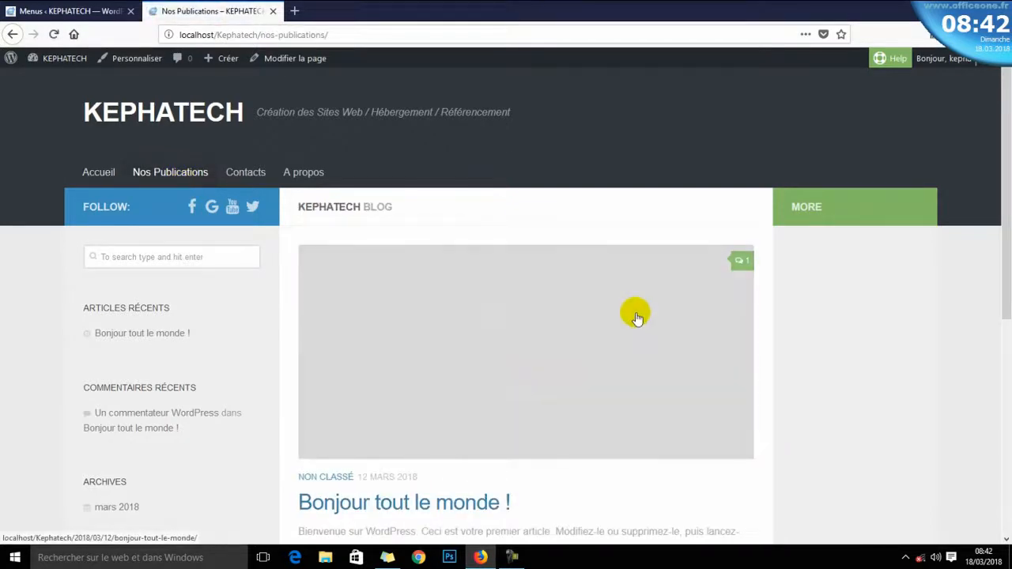
scroll(638, 314, down, 5)
scroll(638, 314, up, 5)
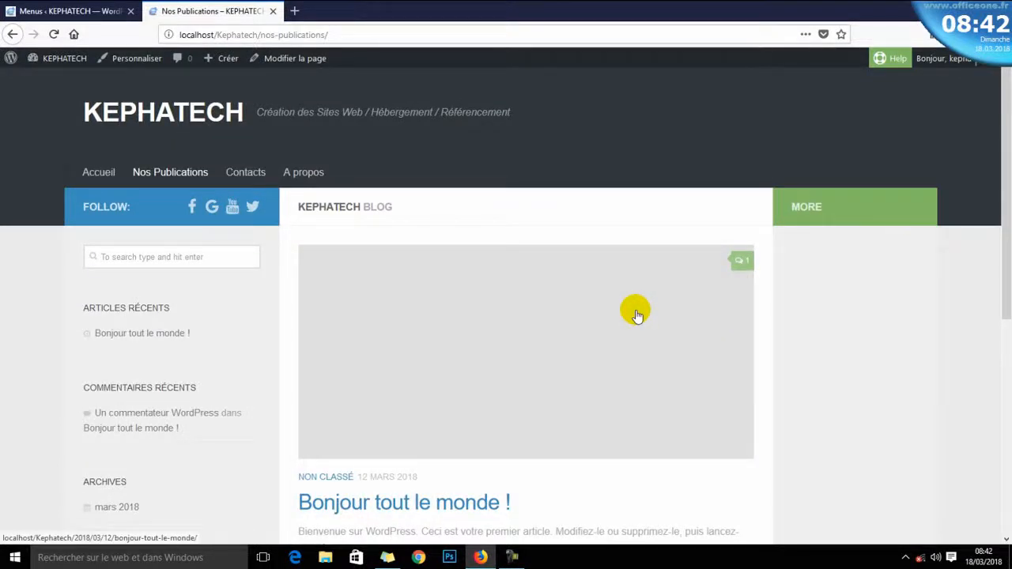
- Open the Nos Publications page for editing, give it the one-column layout, and update the page
click(289, 57)
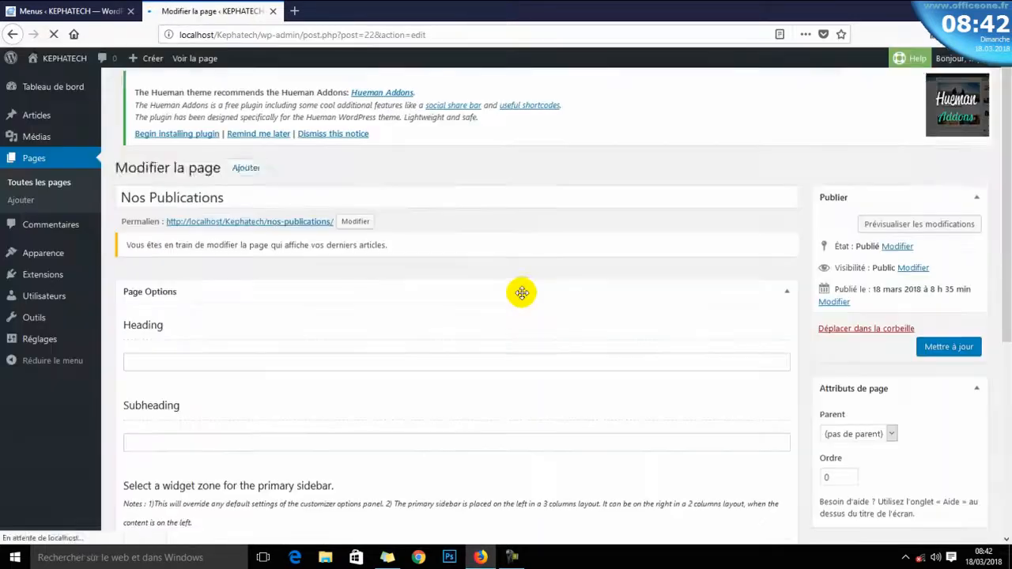
scroll(522, 292, down, 5)
click(182, 448)
click(217, 448)
click(181, 450)
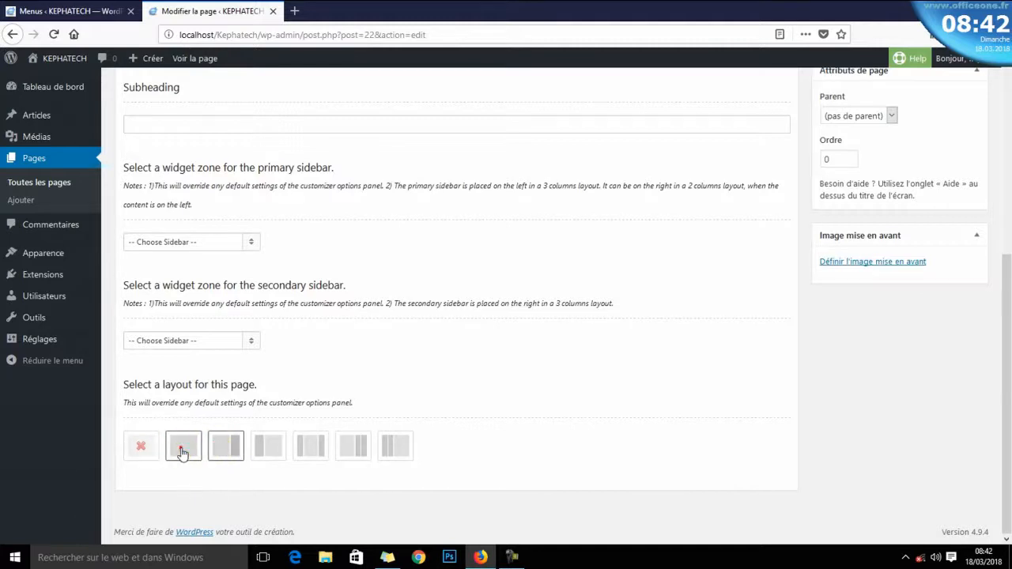
click(182, 450)
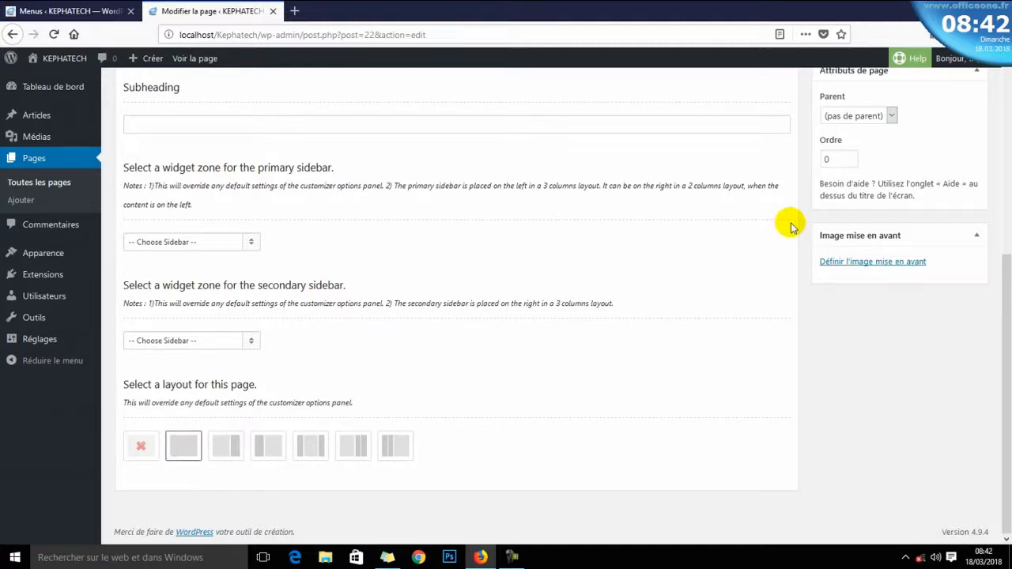
scroll(786, 222, up, 5)
click(948, 351)
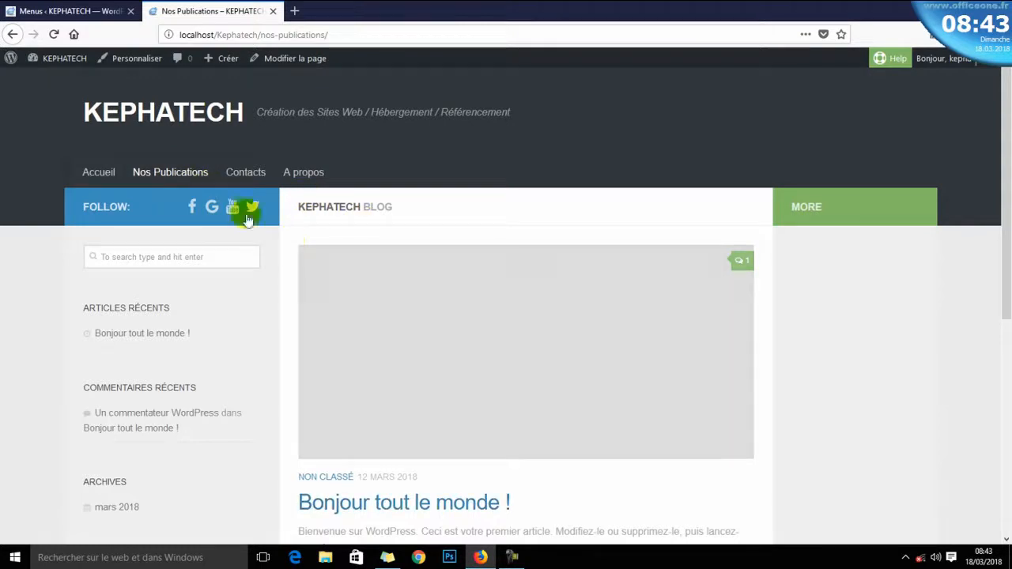
- Return to the Accueil page, open the theme customizer and look through the Header Design options
click(101, 173)
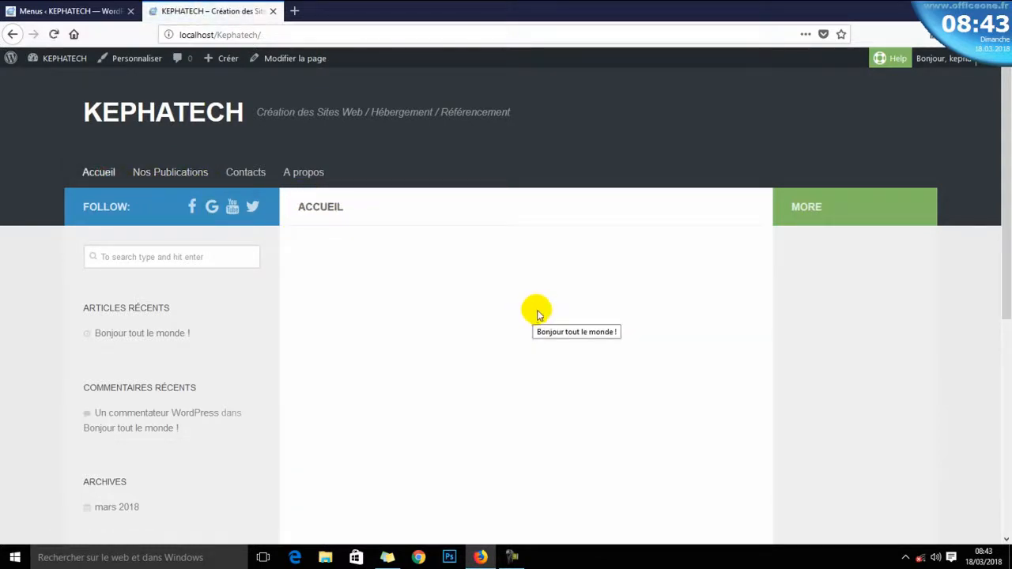
click(133, 59)
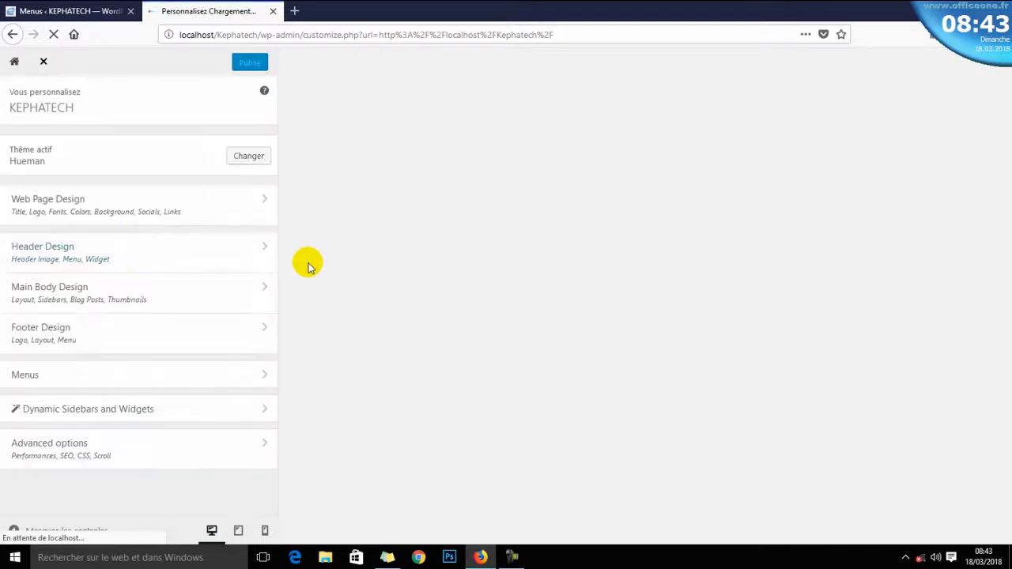
click(68, 246)
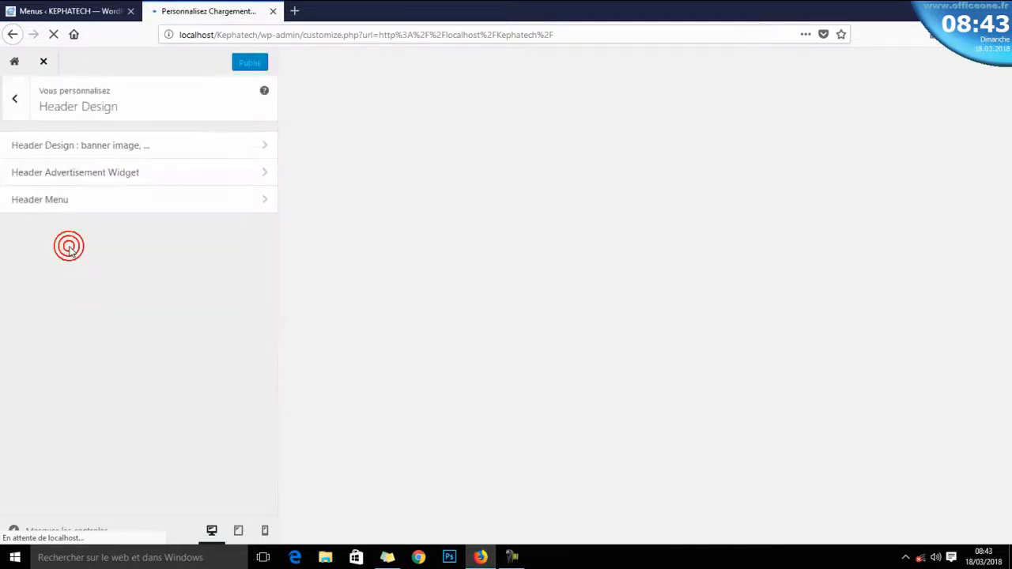
click(92, 153)
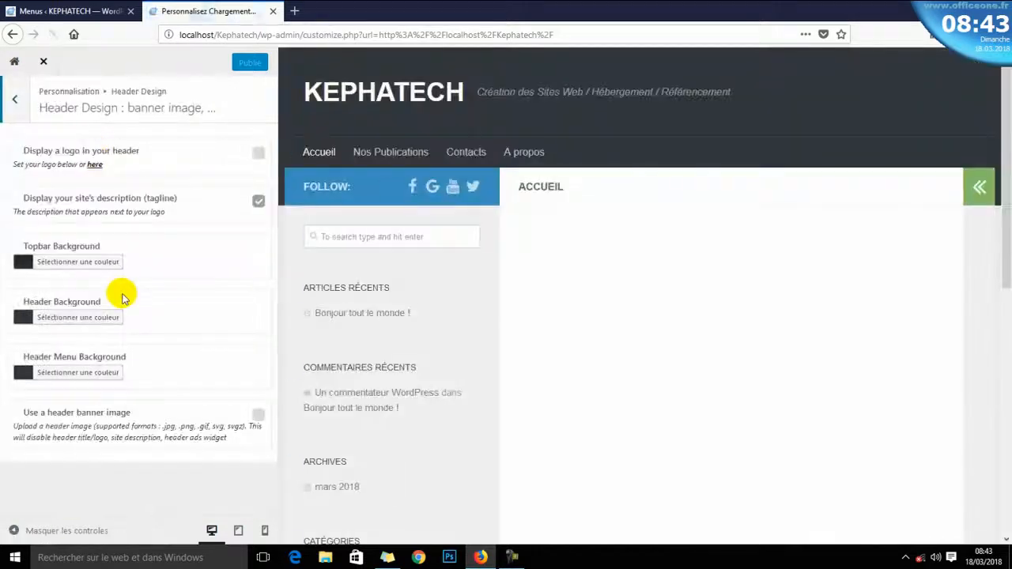
click(17, 106)
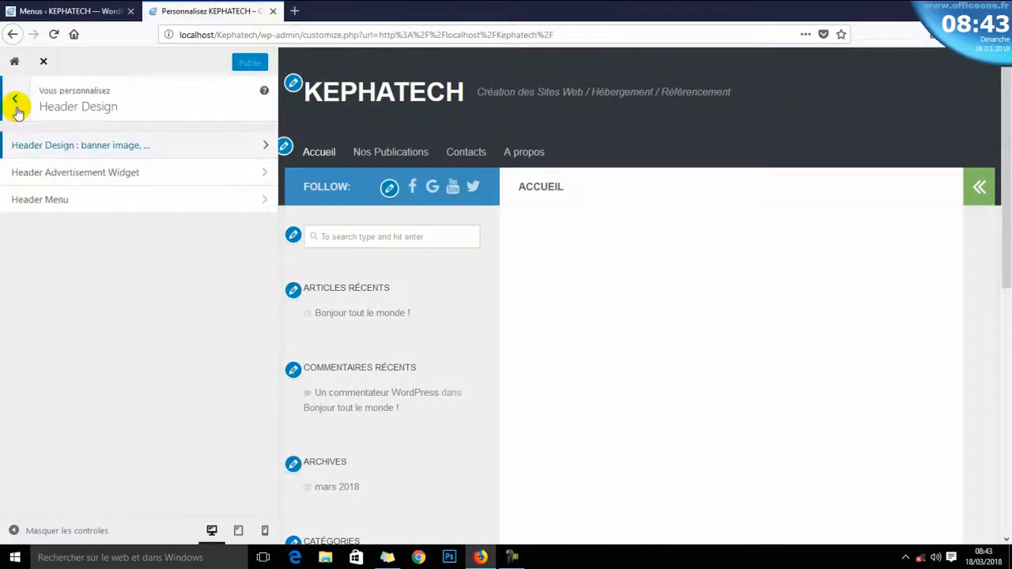
click(71, 176)
click(17, 106)
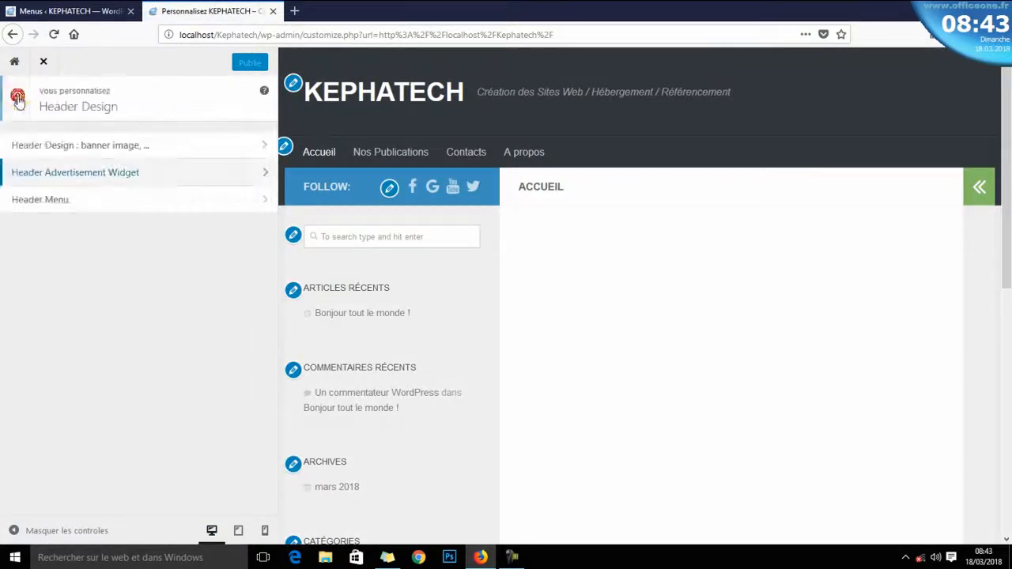
click(17, 101)
- Check the customizer's Front Page Content settings and the General Design Options under Web Page Design
click(90, 243)
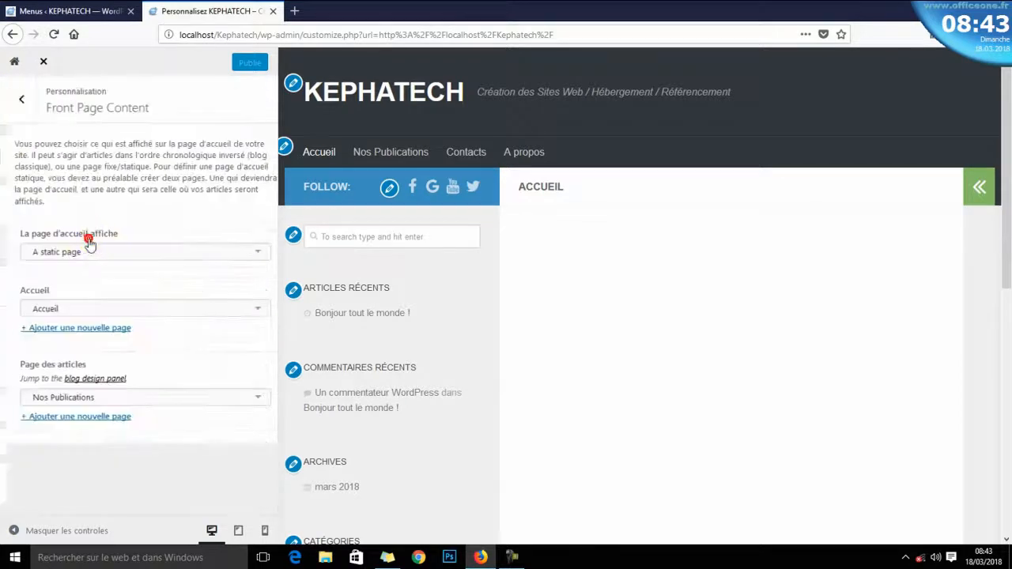
click(17, 106)
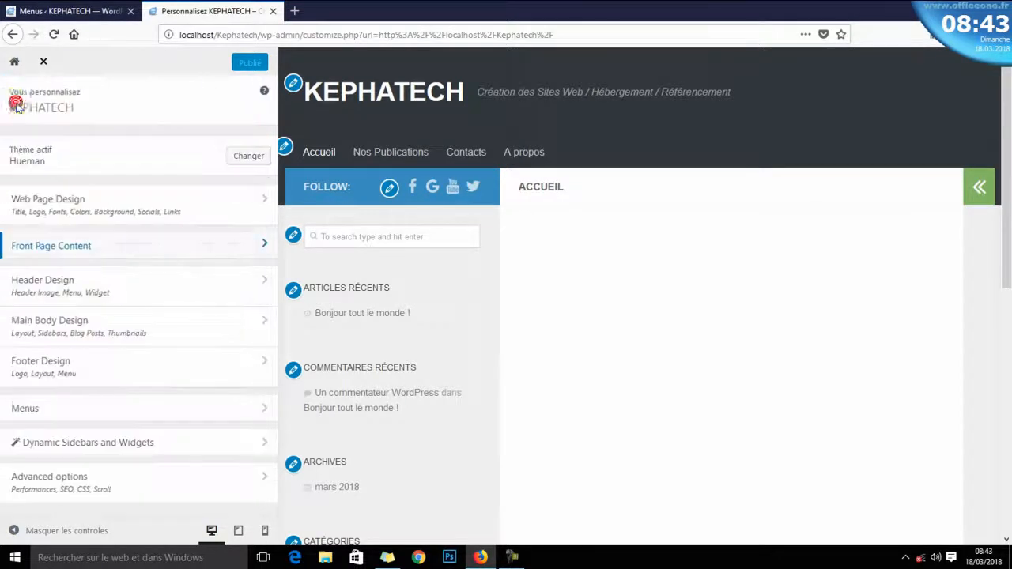
click(40, 199)
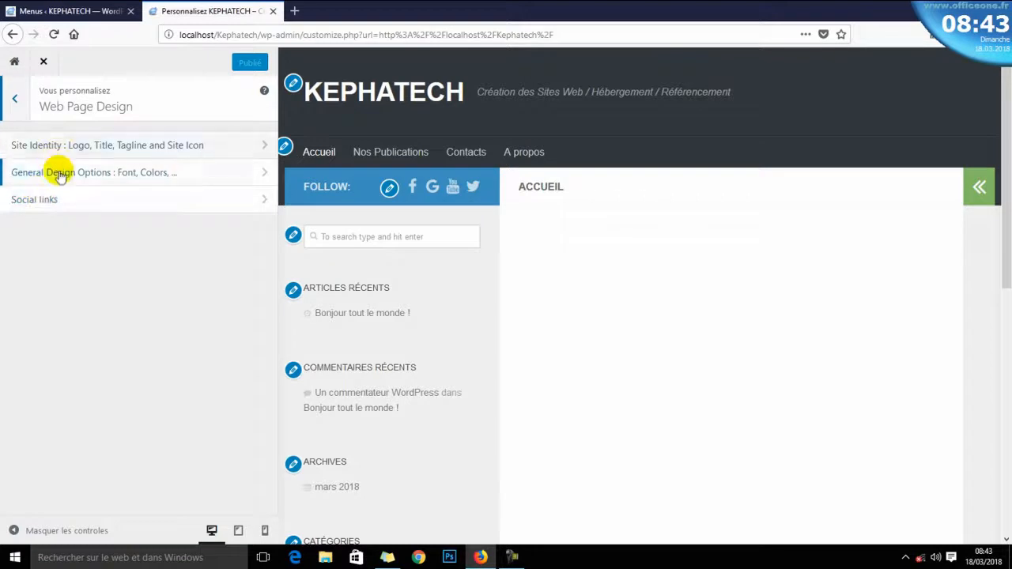
click(59, 173)
scroll(110, 282, down, 6)
scroll(111, 283, up, 3)
click(18, 96)
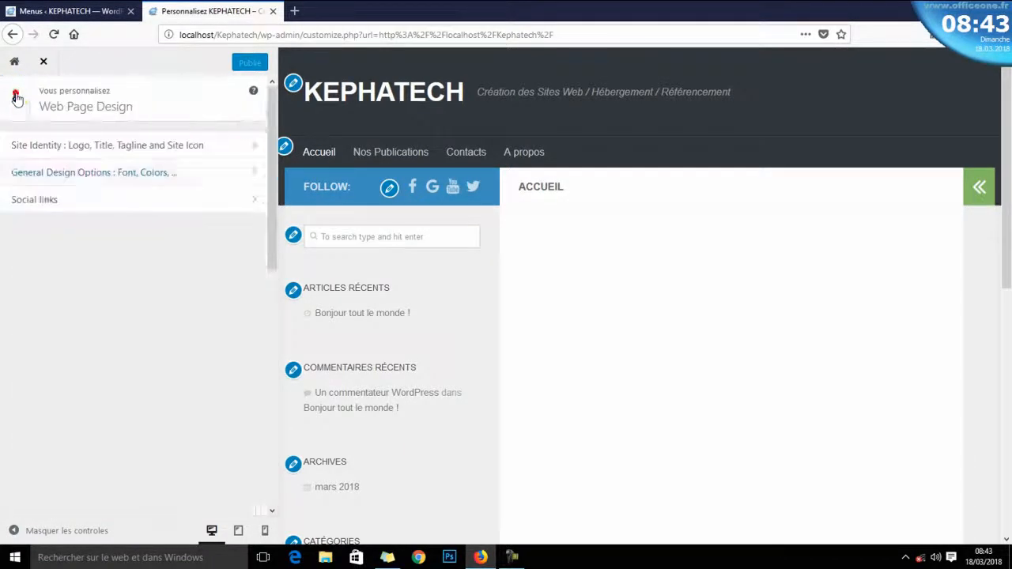
click(15, 96)
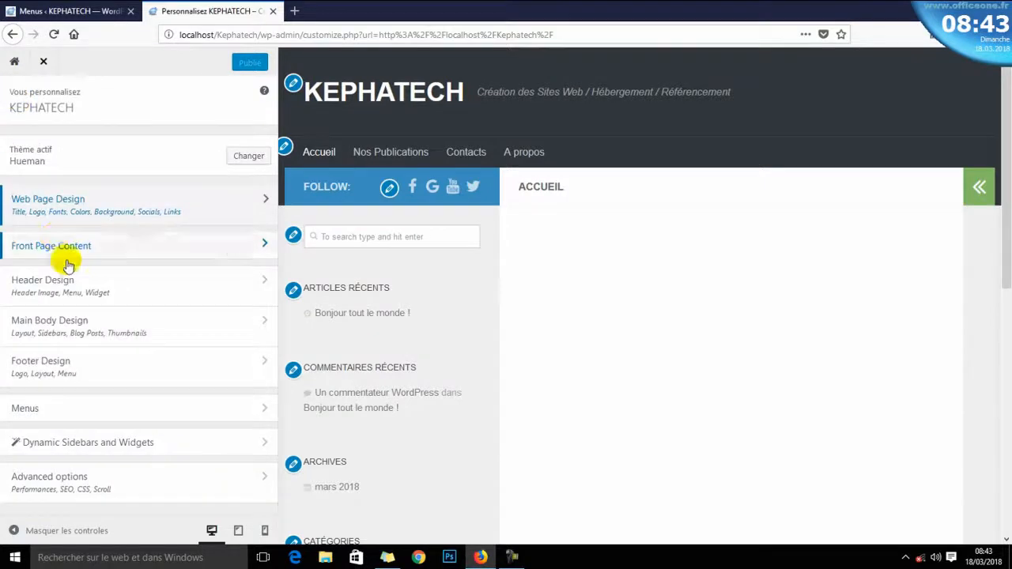
- Examine the main content layout options under Main Body Design, including the available Global Layout choices
click(79, 321)
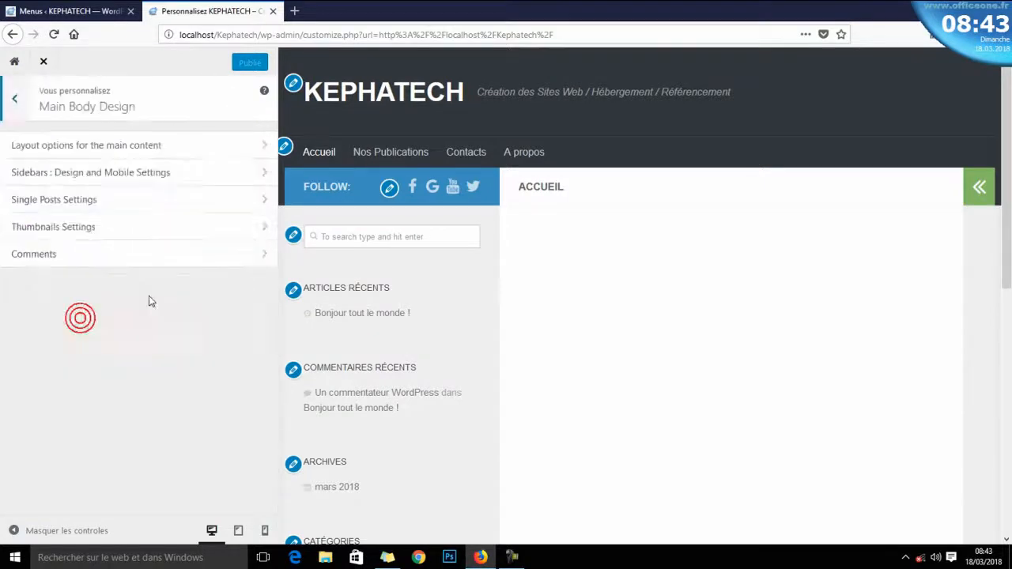
click(103, 147)
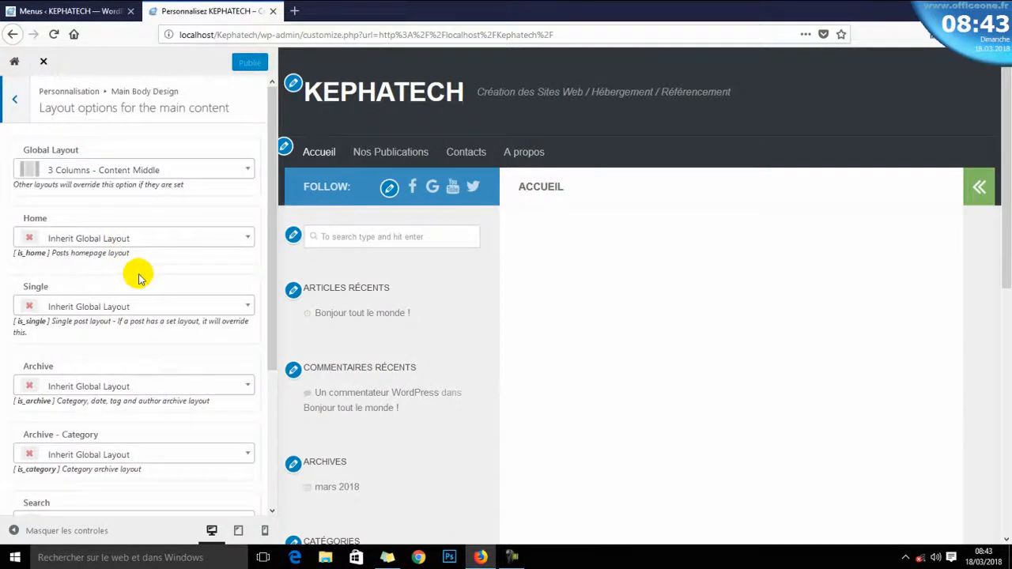
scroll(138, 277, down, 6)
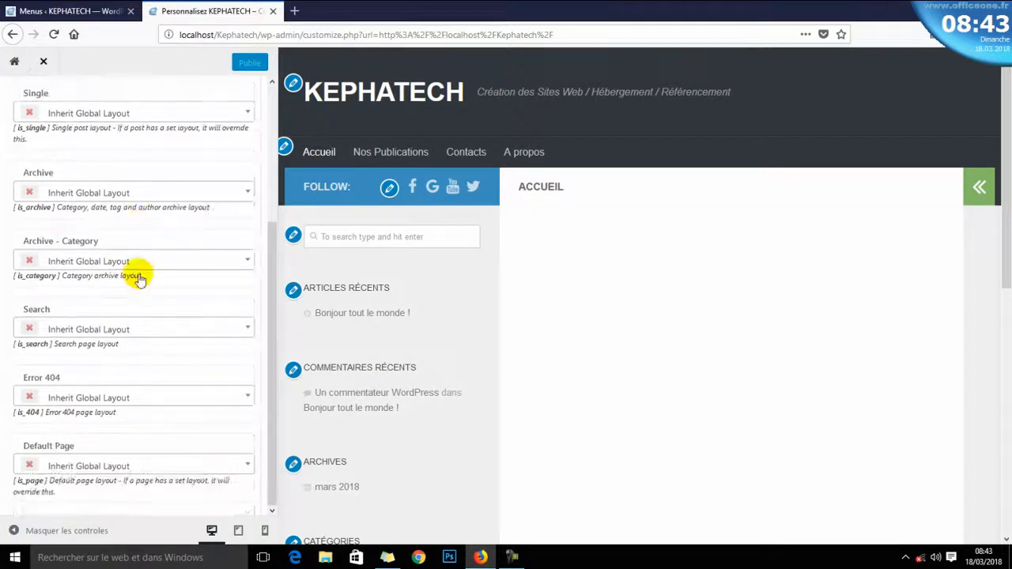
scroll(138, 277, up, 5)
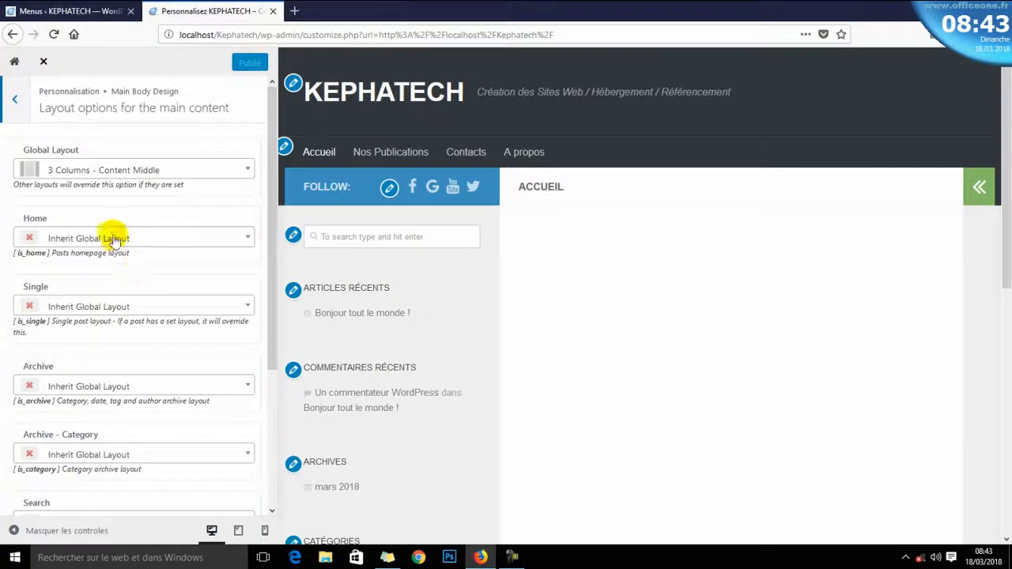
click(242, 172)
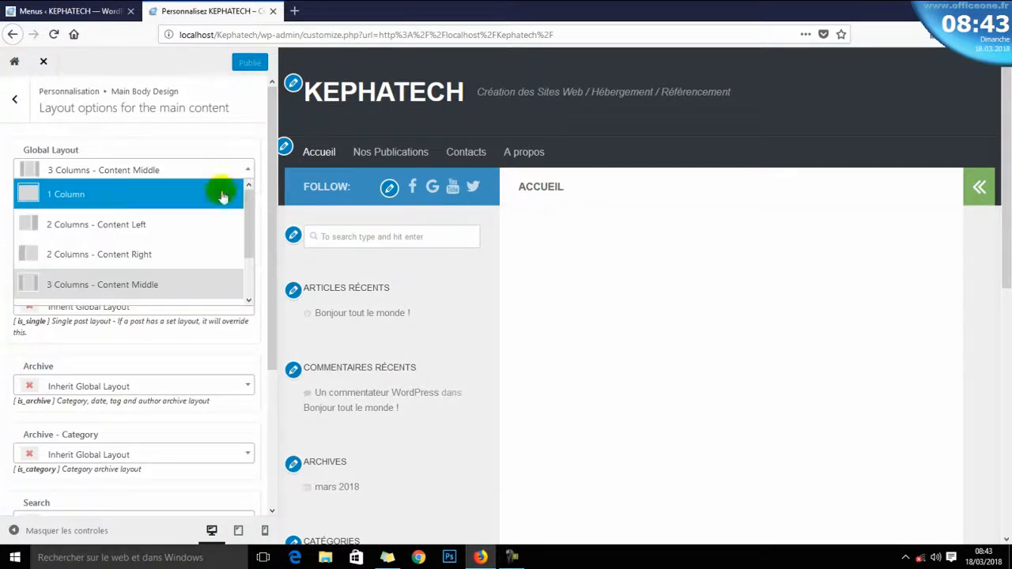
click(248, 173)
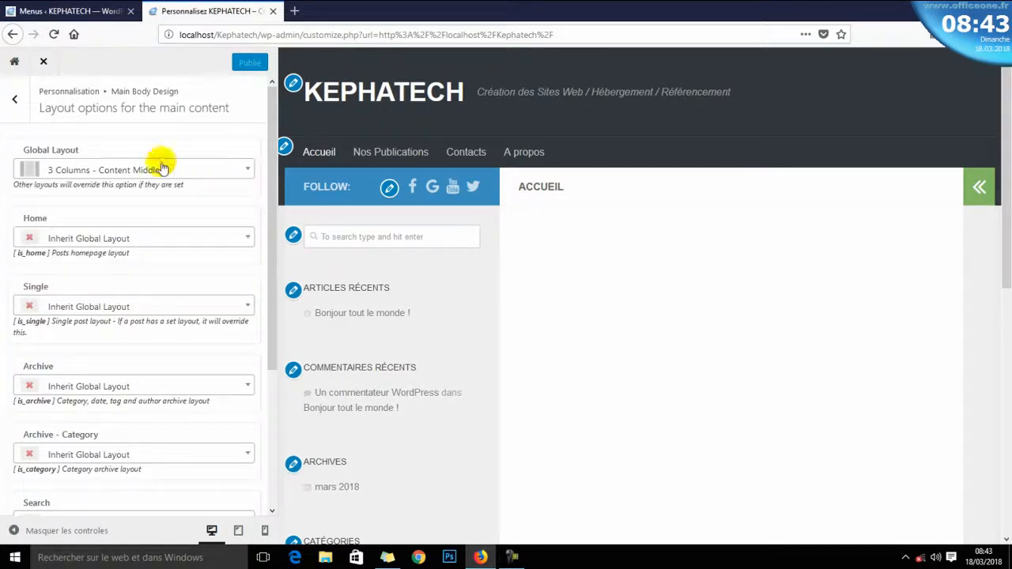
- Glance at Web Page Design again, and inspect the Accueil page choice in the Front Page Content settings
click(12, 65)
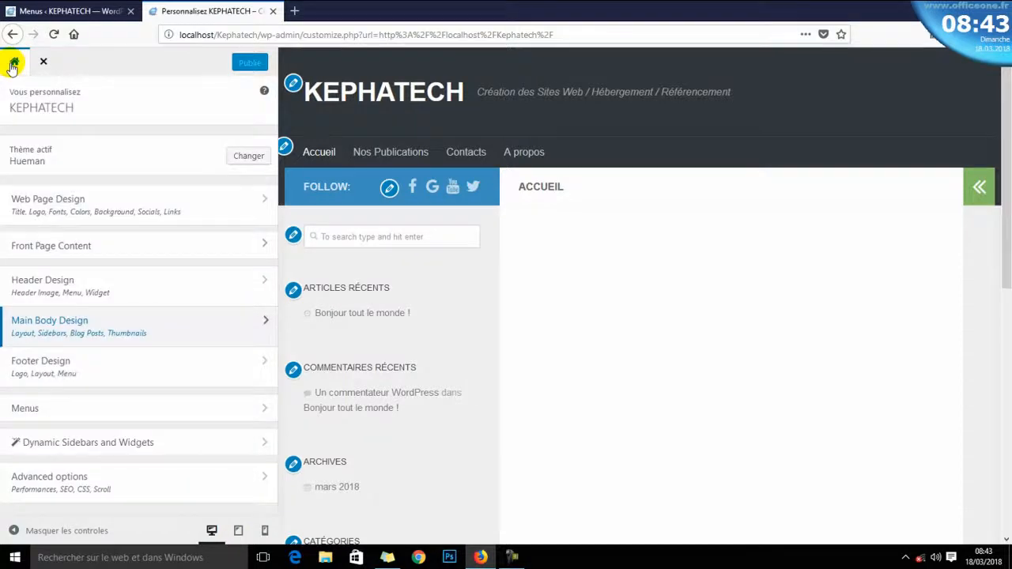
click(81, 207)
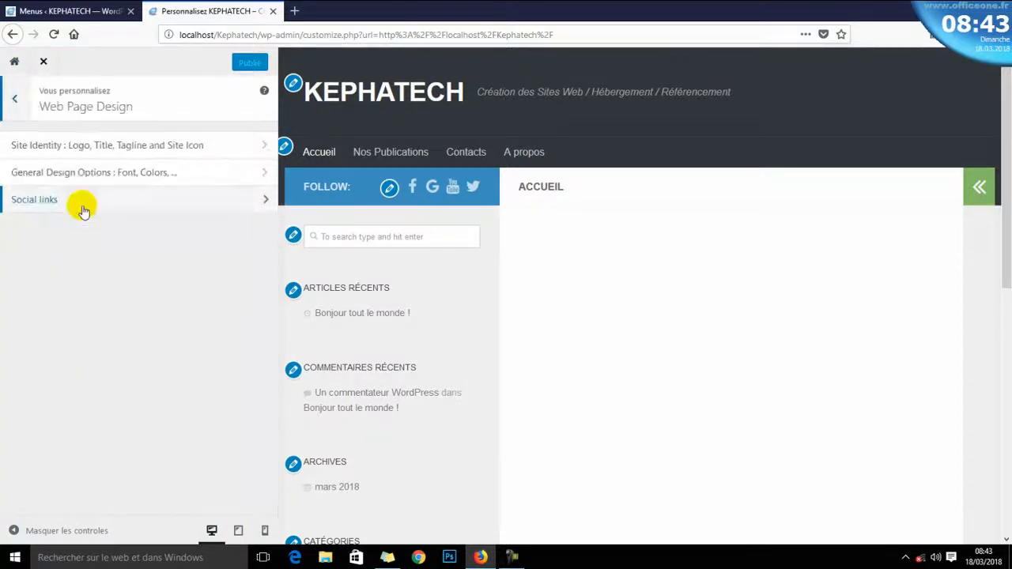
click(16, 99)
click(70, 247)
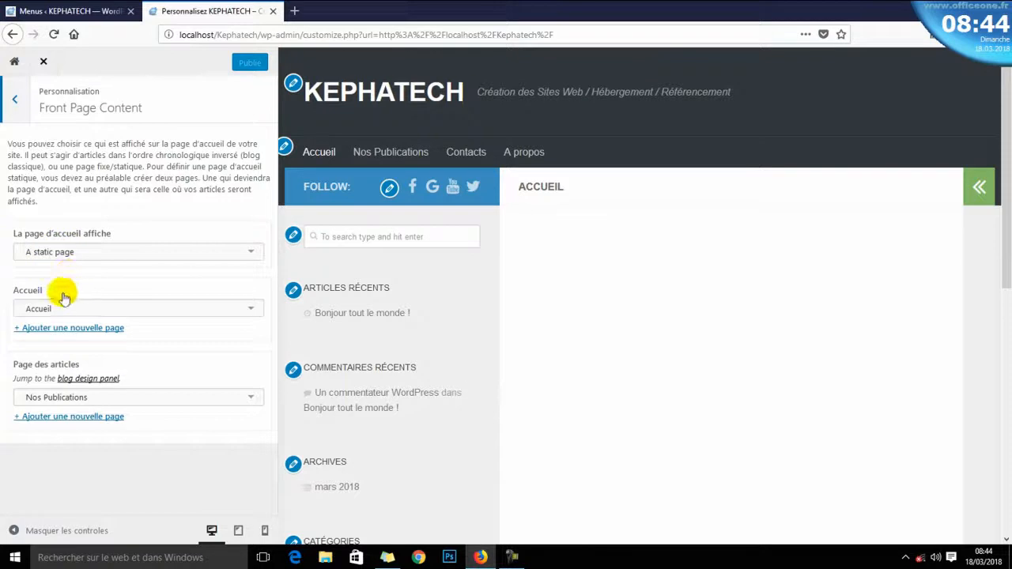
click(89, 308)
click(89, 308)
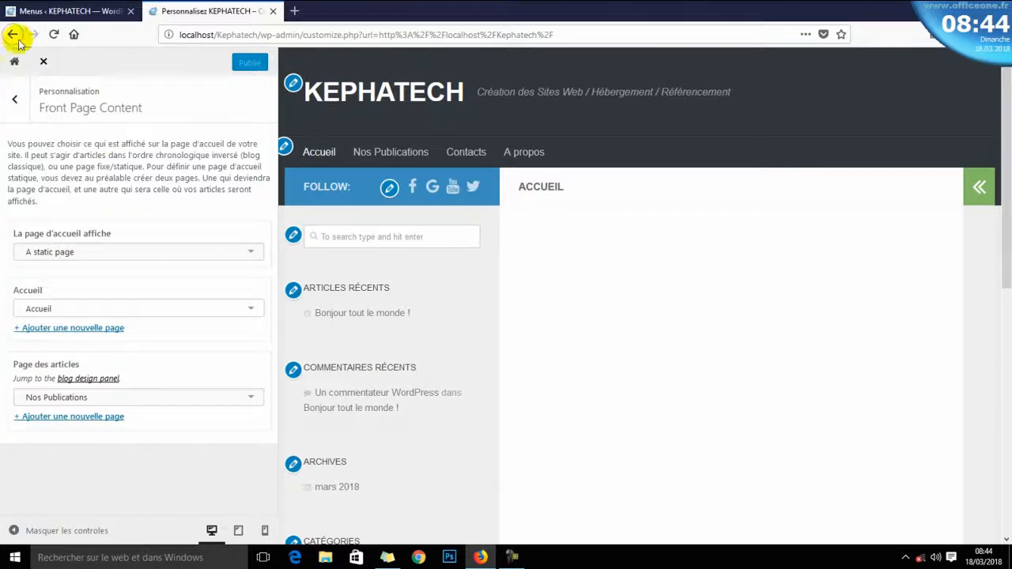
- Close the customizer's browser tab, visit the public site and look over the Accueil page
click(272, 11)
mouse_move(49, 62)
click(43, 84)
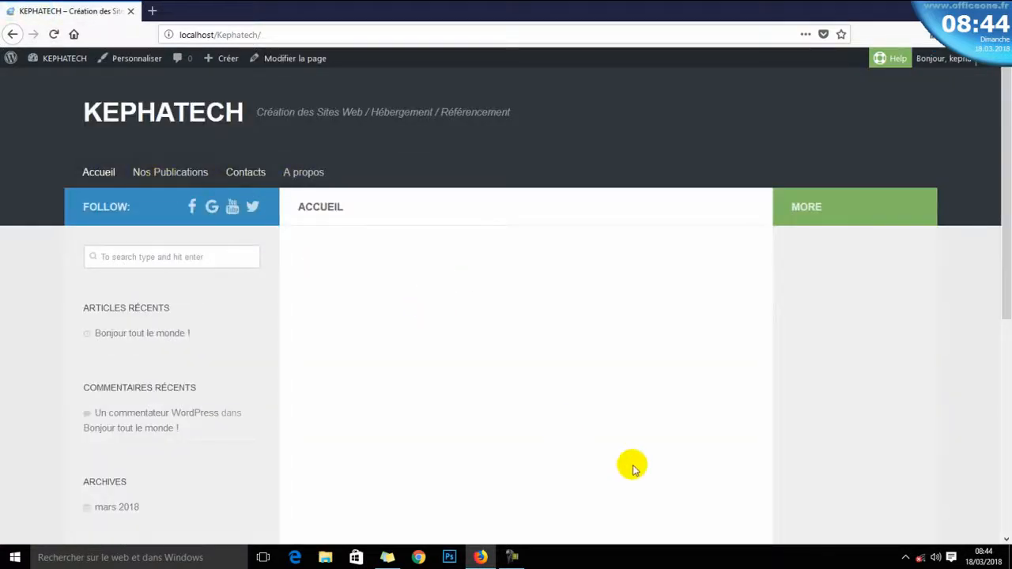
scroll(486, 446, down, 2)
scroll(490, 447, up, 2)
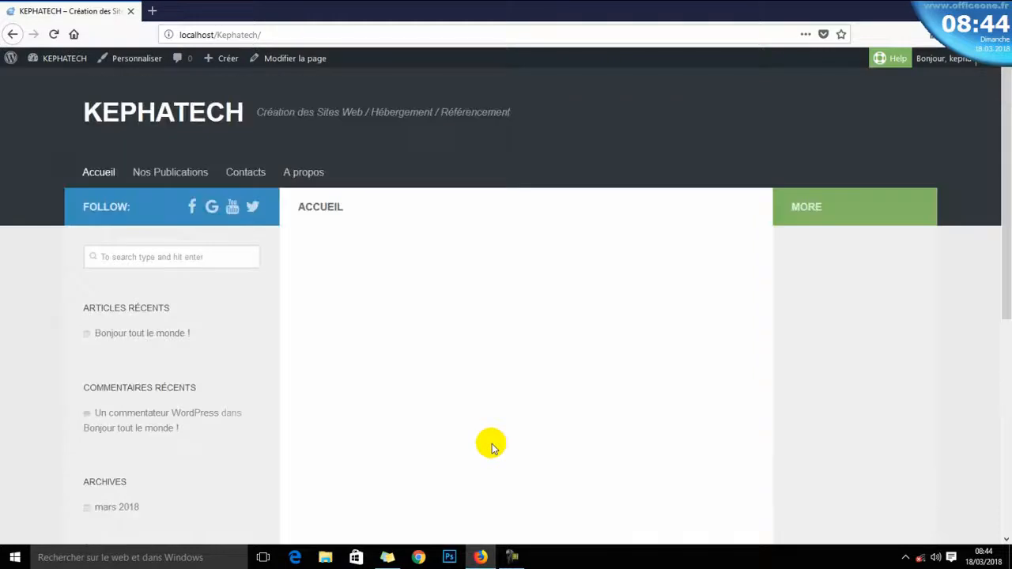
scroll(490, 448, down, 5)
scroll(491, 447, up, 5)
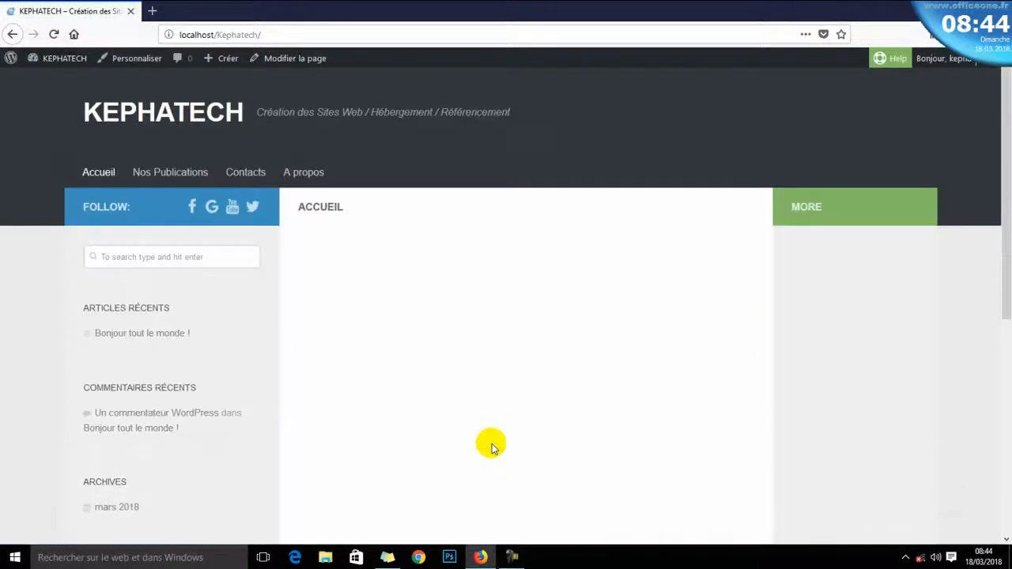